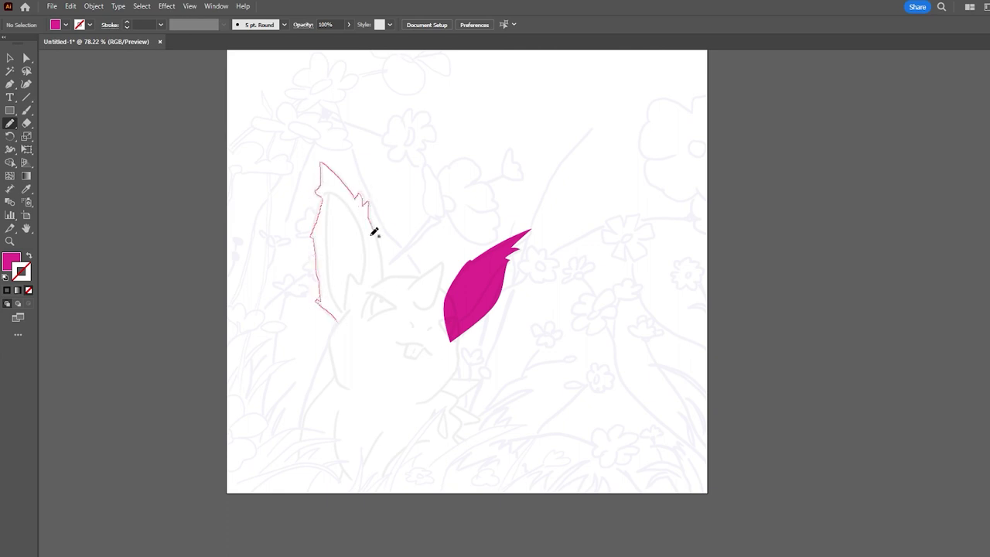
Close the magenta body outline and fill in the bump at the ear base.
left_click_drag(303, 483, 343, 342)
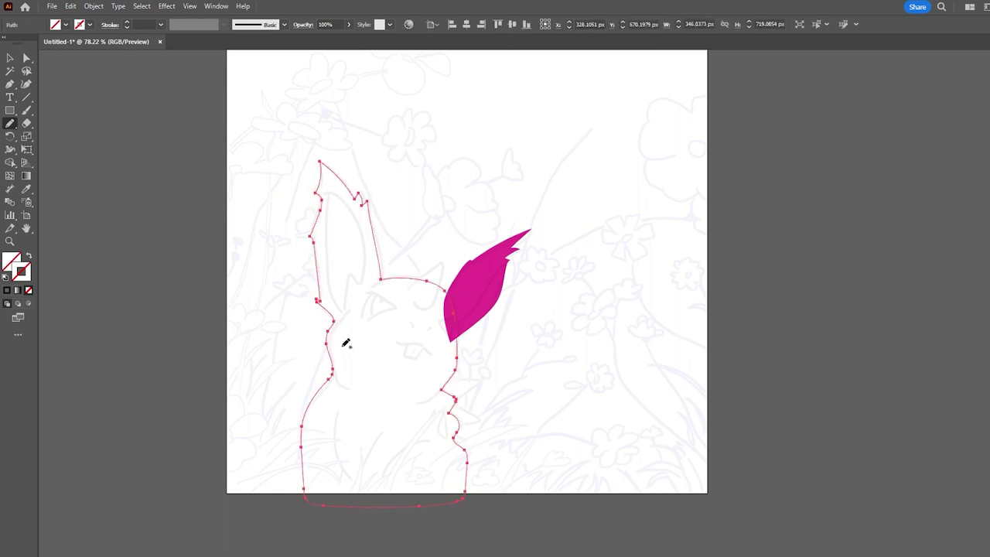
left_click_drag(436, 292, 420, 280)
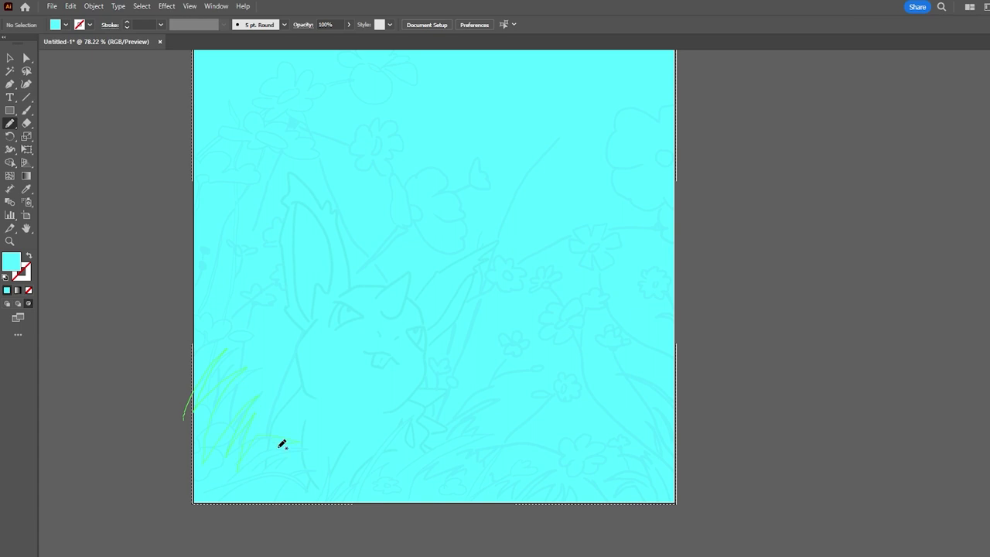
Draw a green grass blade, then yellow flowers at the left edge, right edge and in the grass.
left_click_drag(423, 479, 471, 482)
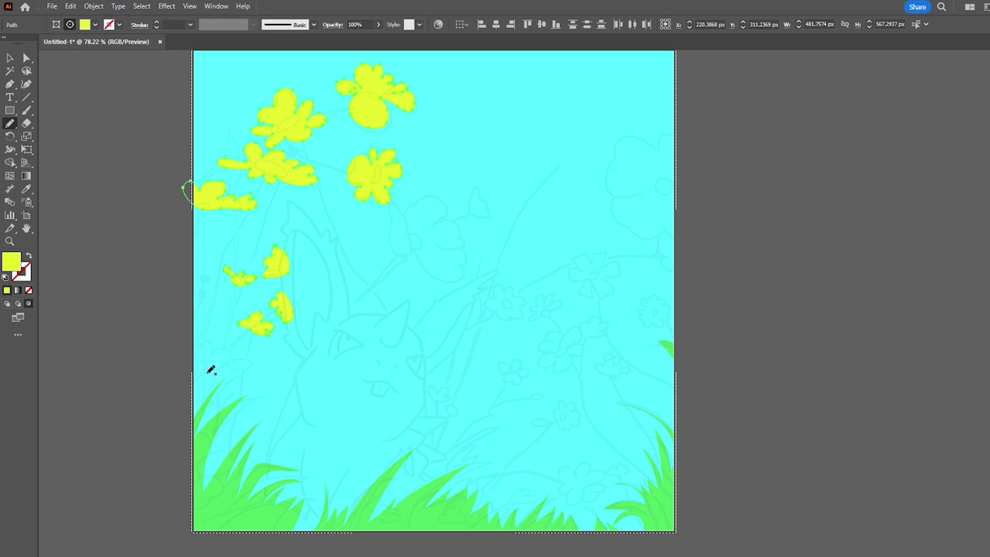
left_click_drag(219, 378, 207, 372)
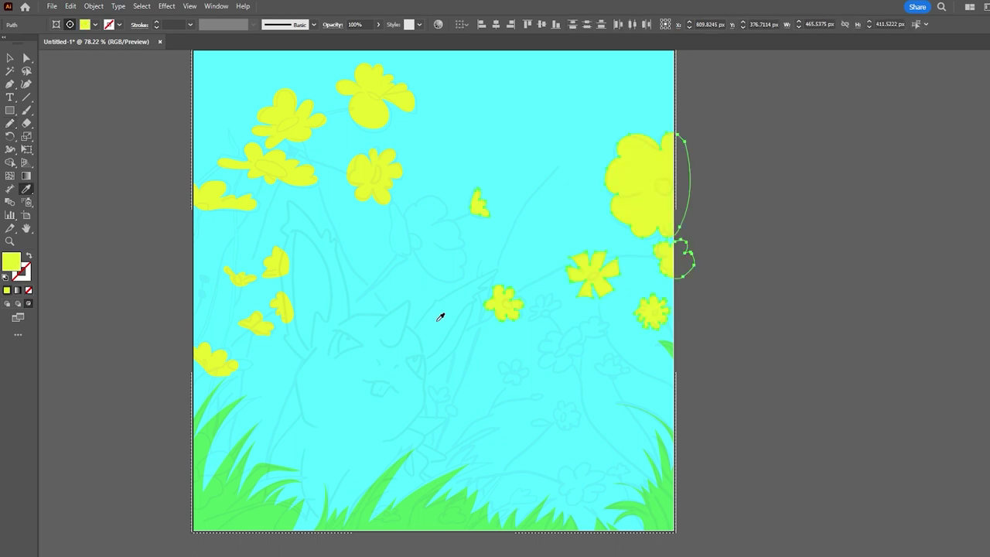
left_click_drag(540, 367, 585, 323)
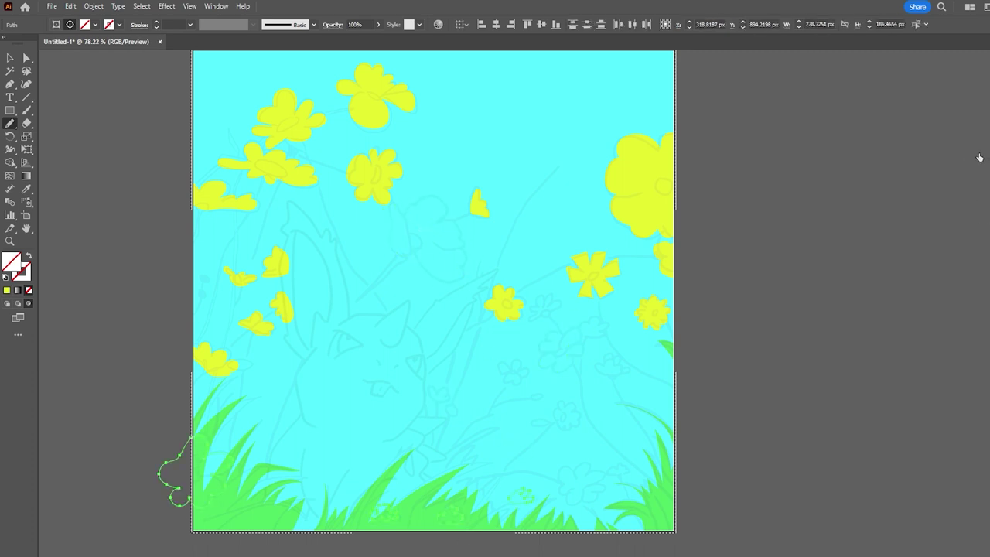
left_click_drag(612, 466, 624, 475)
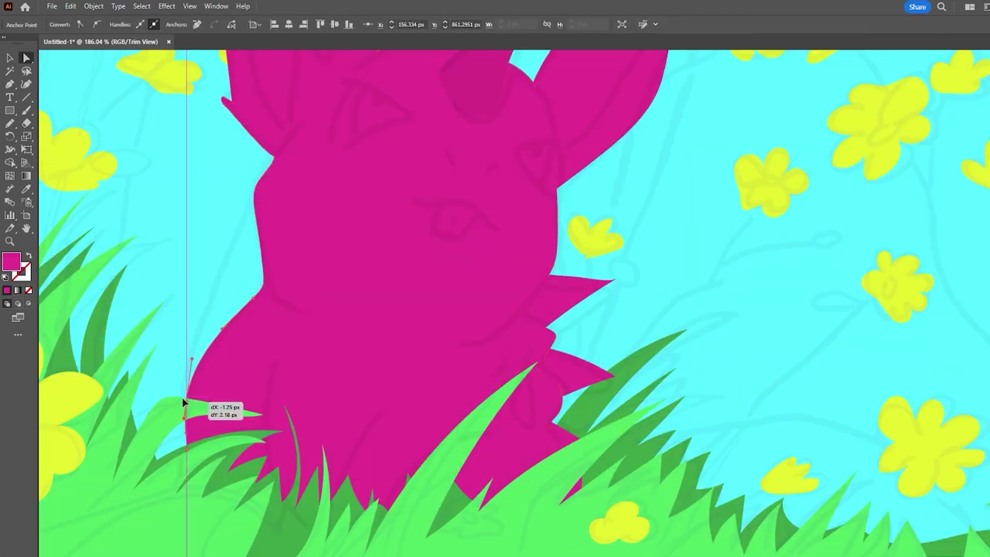
Reshape the lower spikes of the body and select the head outline.
scroll(453, 409, "up", 2)
left_click_drag(495, 378, 523, 455)
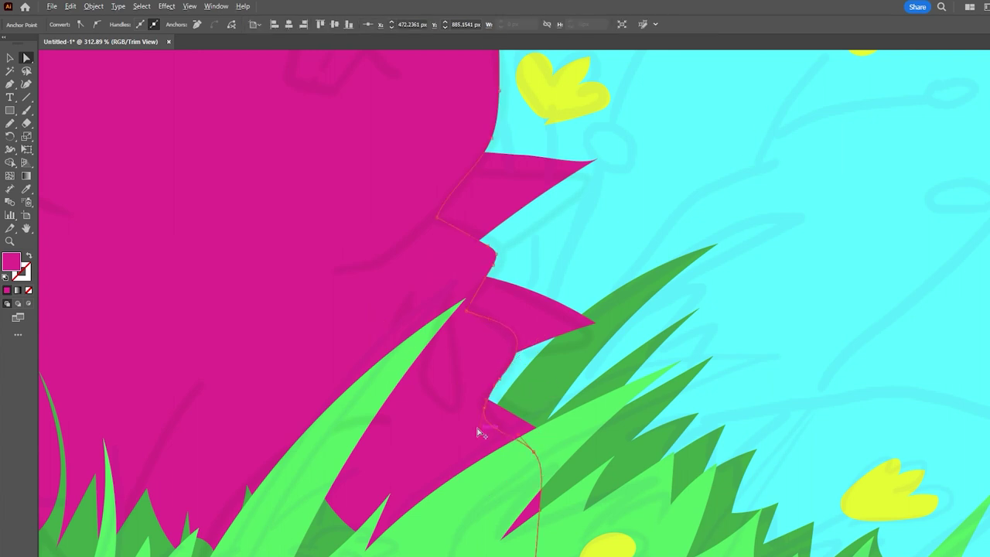
scroll(503, 402, "up", 5)
scroll(510, 332, "up", 2)
scroll(540, 334, "up", 1)
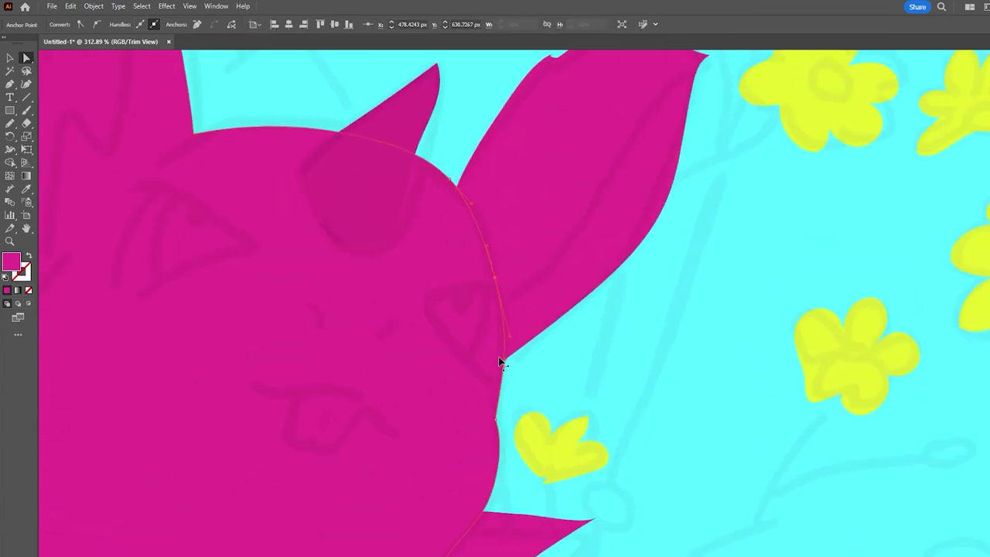
scroll(486, 237, "up", 2)
left_click(531, 472)
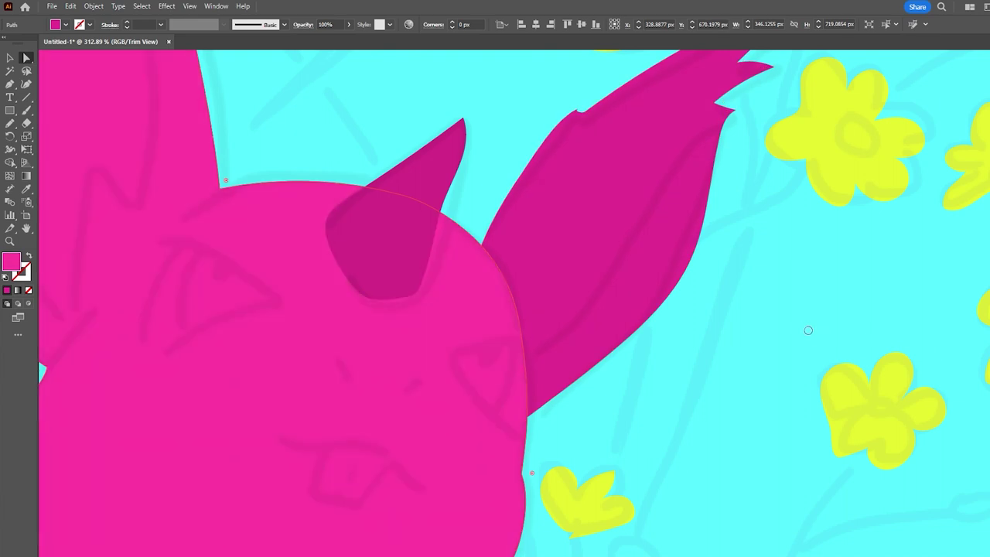
scroll(536, 376, "down", 2)
Flatten the curve across the top of the head and select the ear-tip corner.
left_click(337, 221)
left_click_drag(340, 205, 423, 265)
left_click(450, 312)
left_click(445, 317)
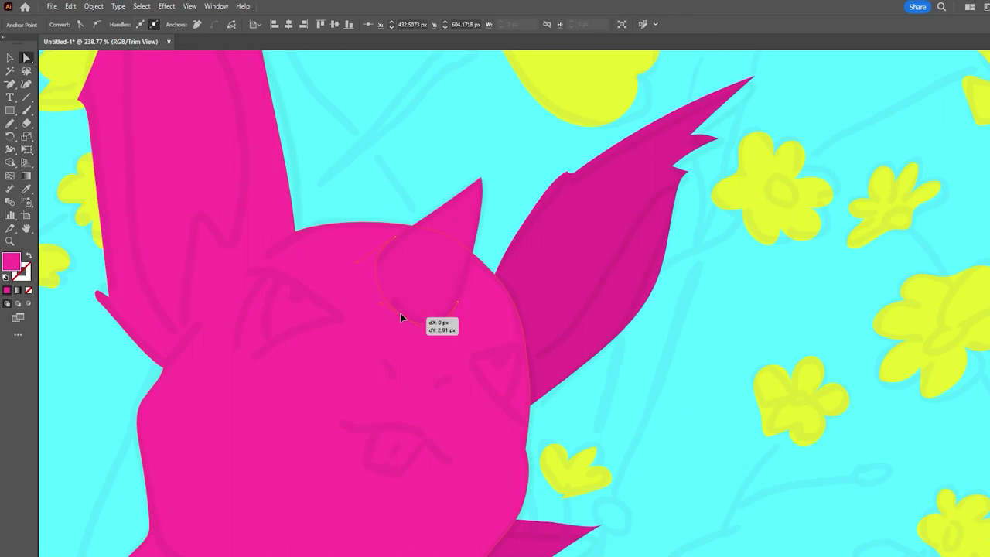
left_click(481, 178)
scroll(546, 322, "down", 2)
Round off the right ear's notch and move the right ear's tip point.
left_click(528, 294)
scroll(528, 294, "up", 3)
left_click_drag(528, 294, 519, 294)
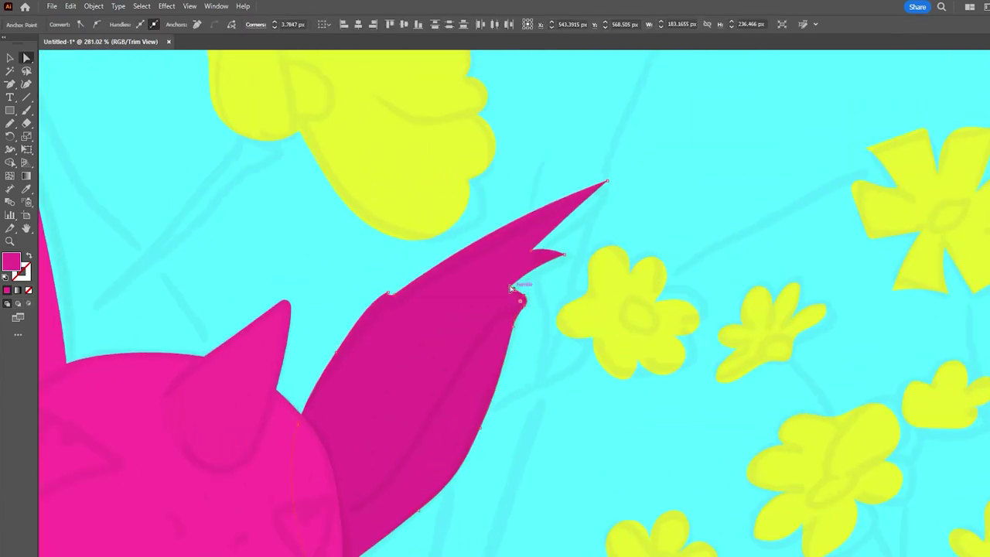
left_click_drag(606, 188, 600, 189)
left_click(530, 250)
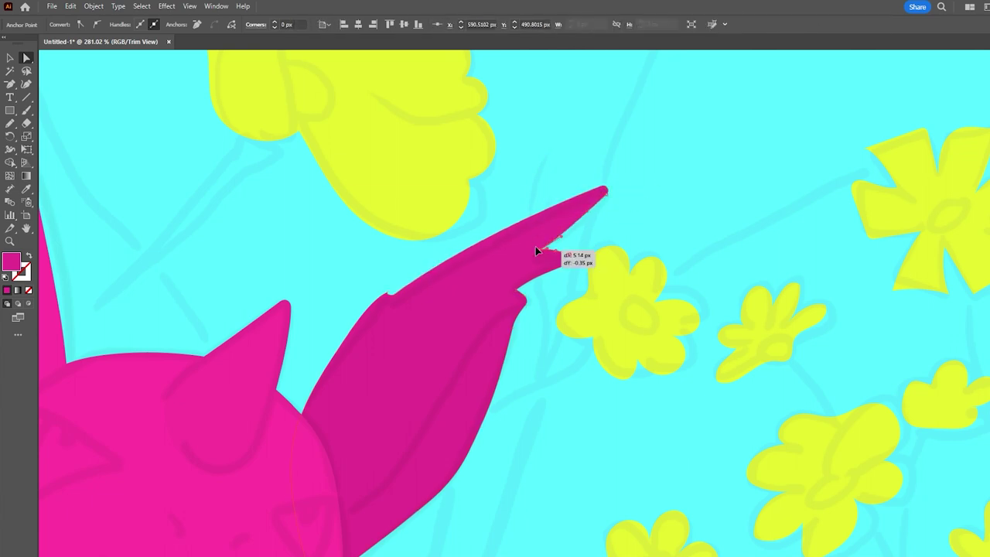
Select the left ear's notch, tip and tall spike points and reshape the notch curve.
left_click(307, 394)
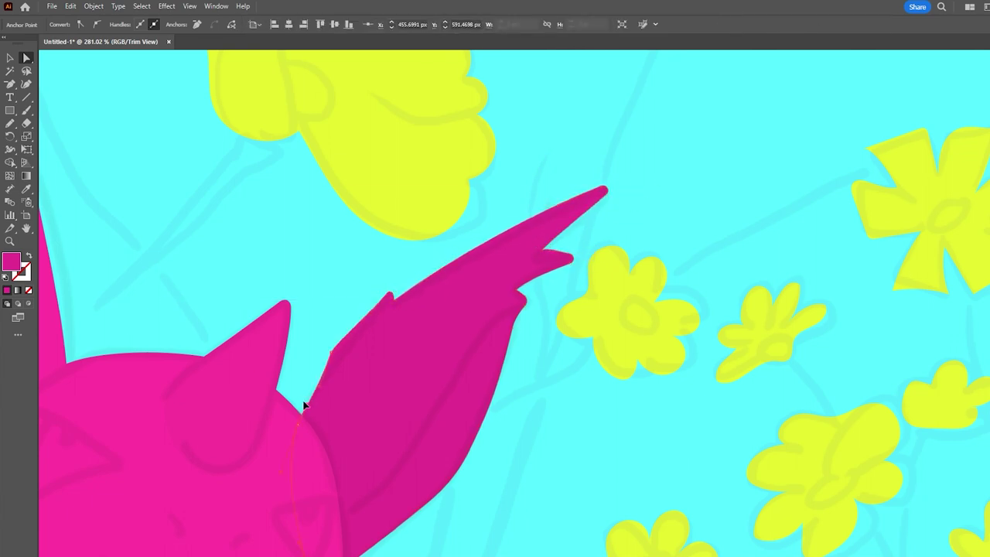
scroll(305, 409, "down", 2)
left_click(293, 163)
scroll(291, 161, "up", 3)
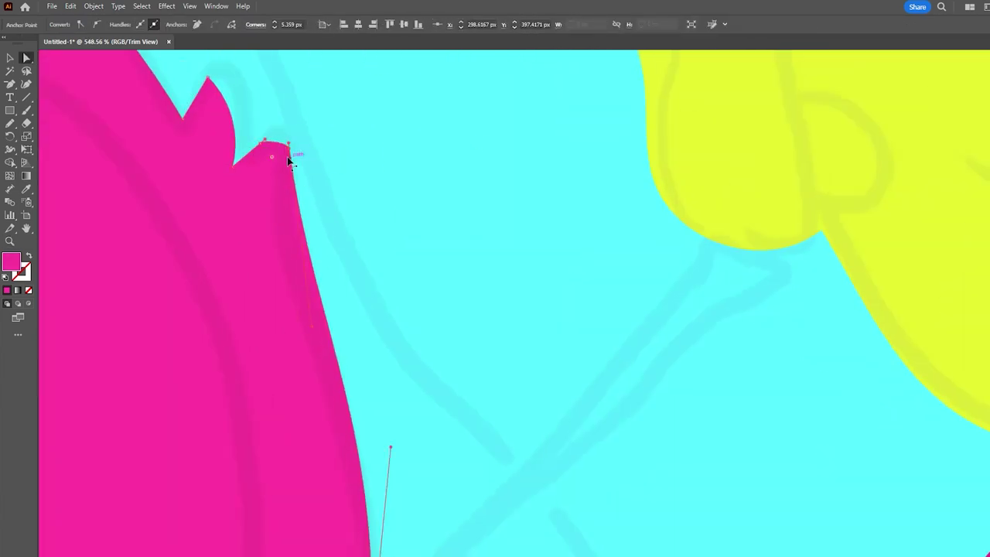
scroll(232, 165, "up", 2)
left_click(231, 154)
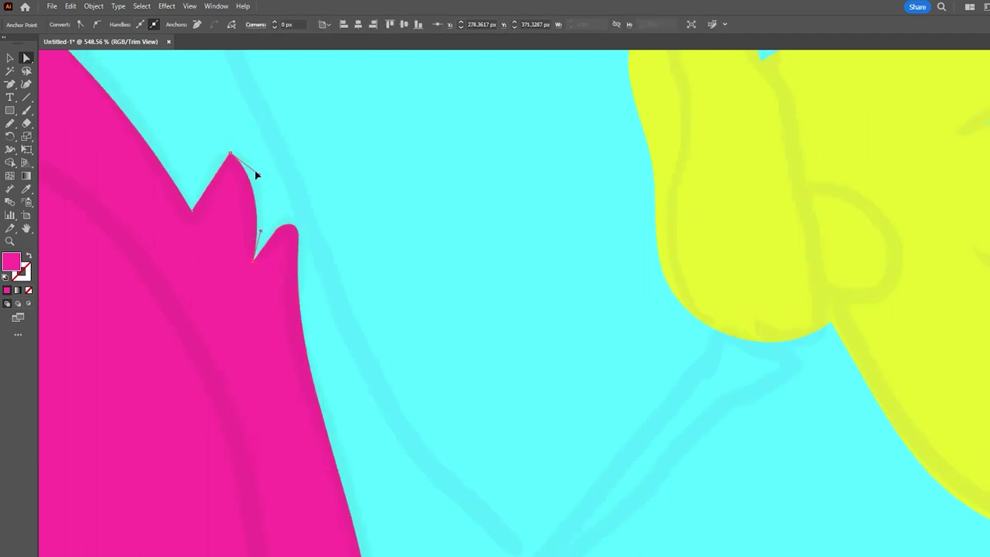
scroll(250, 187, "up", 5)
scroll(237, 276, "left", 5)
left_click(165, 124)
left_click_drag(153, 336, 150, 376)
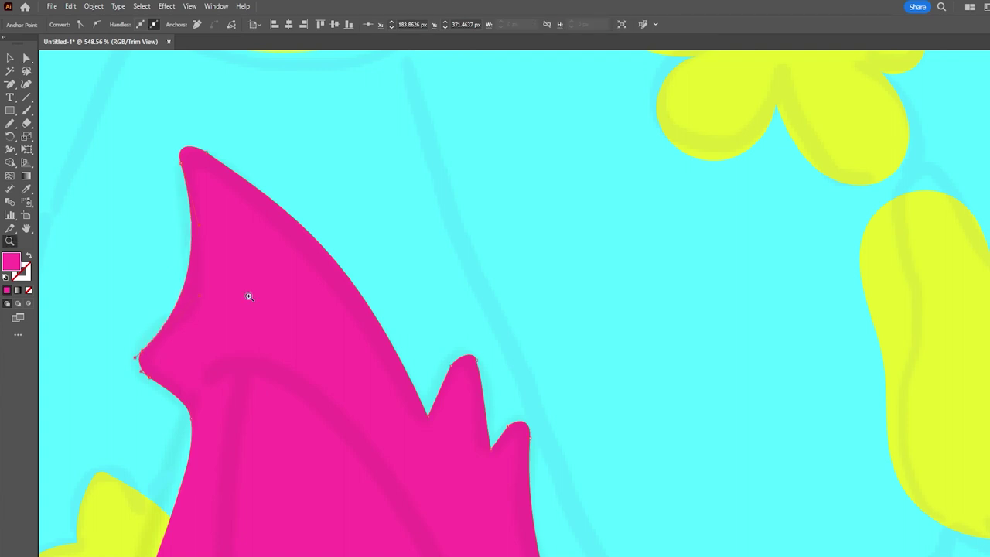
Adjust the lower notch and a spike point on the left ear.
scroll(203, 309, "down", 2)
scroll(227, 276, "down", 3)
scroll(194, 327, "down", 3)
scroll(206, 404, "down", 2)
left_click(321, 426)
scroll(321, 476, "up", 2)
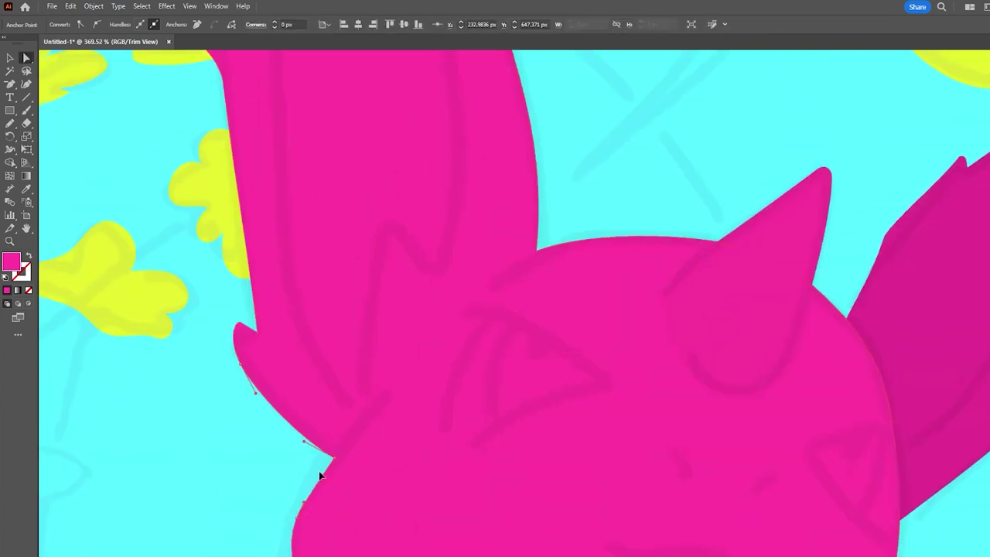
scroll(332, 281, "up", 5)
left_click_drag(217, 261, 287, 221)
scroll(287, 221, "down", 2)
scroll(280, 228, "down", 3)
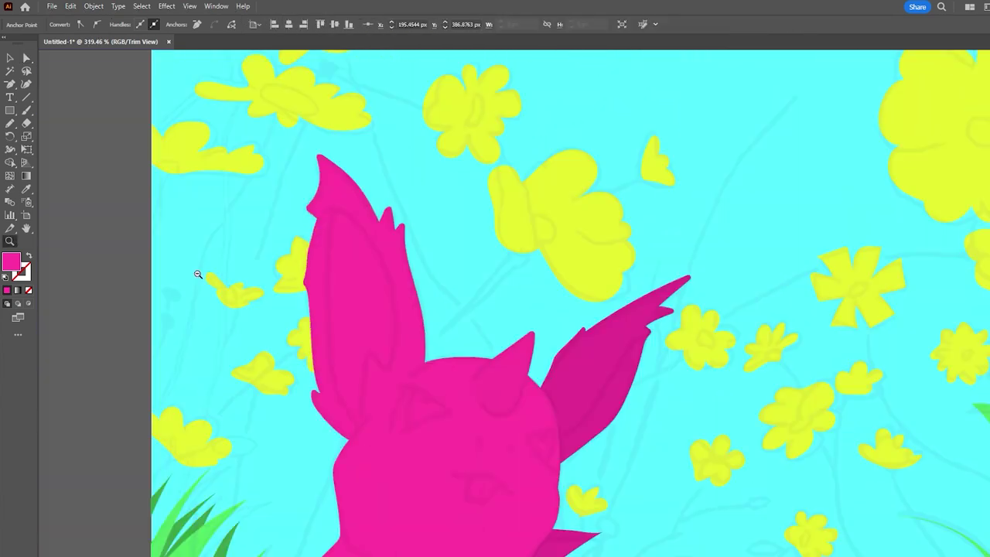
scroll(249, 291, "down", 2)
Select the grass shapes, then move and nudge the body's side spike tips.
left_click_drag(249, 291, 231, 291)
left_click(800, 379)
left_click(833, 211)
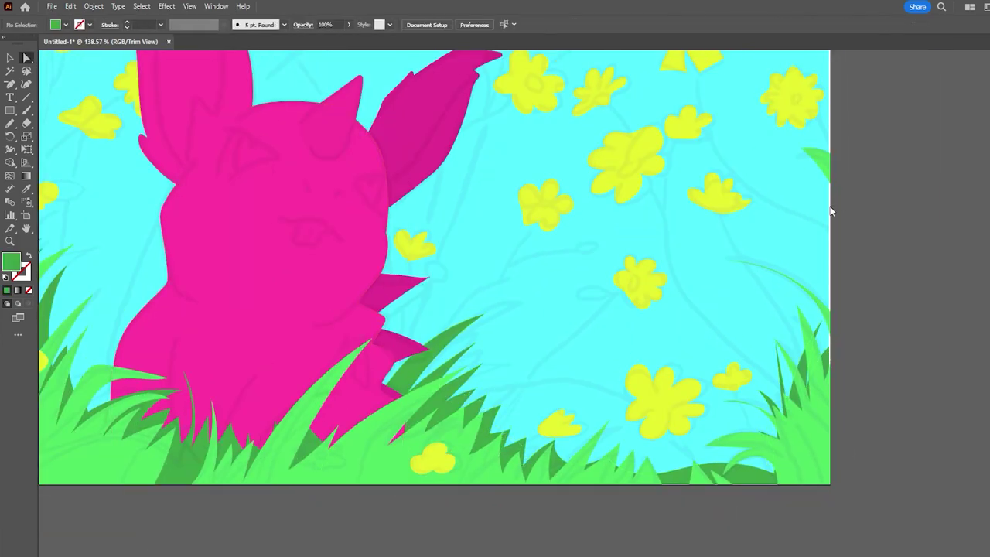
left_click(720, 404)
scroll(459, 353, "up", 2)
left_click(459, 353)
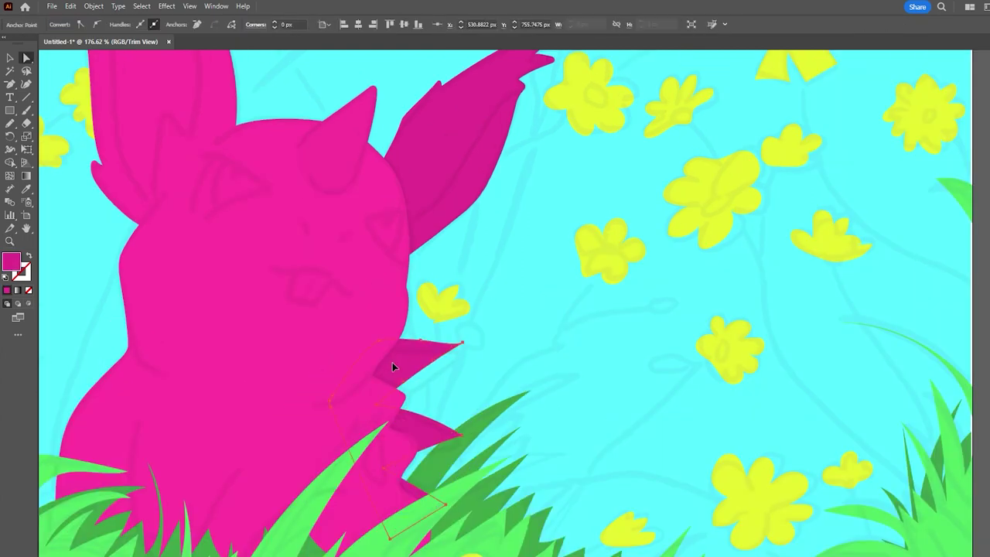
left_click_drag(370, 404, 398, 420)
left_click_drag(463, 350, 458, 357)
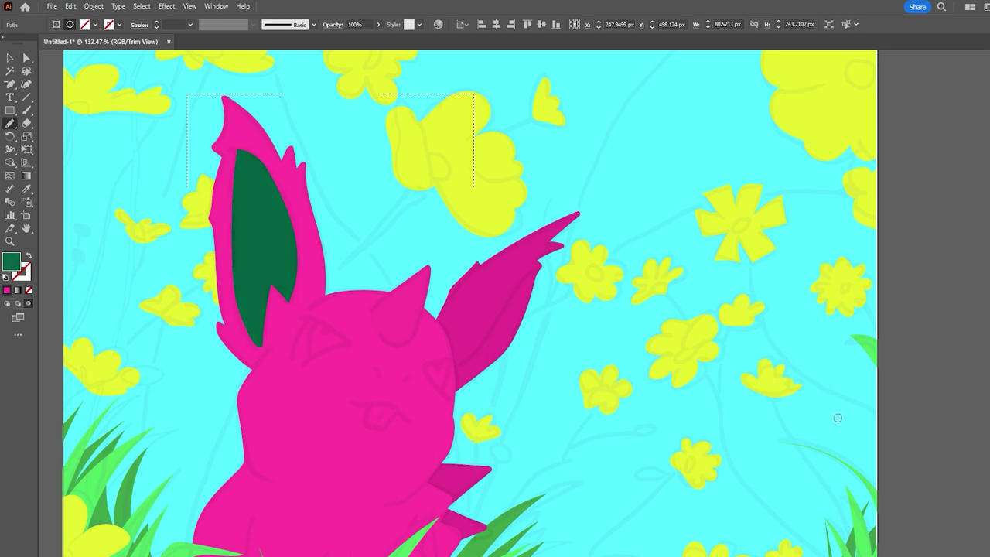
Draw a triangular dark green inner-ear shape with the Pen tool.
key("p")
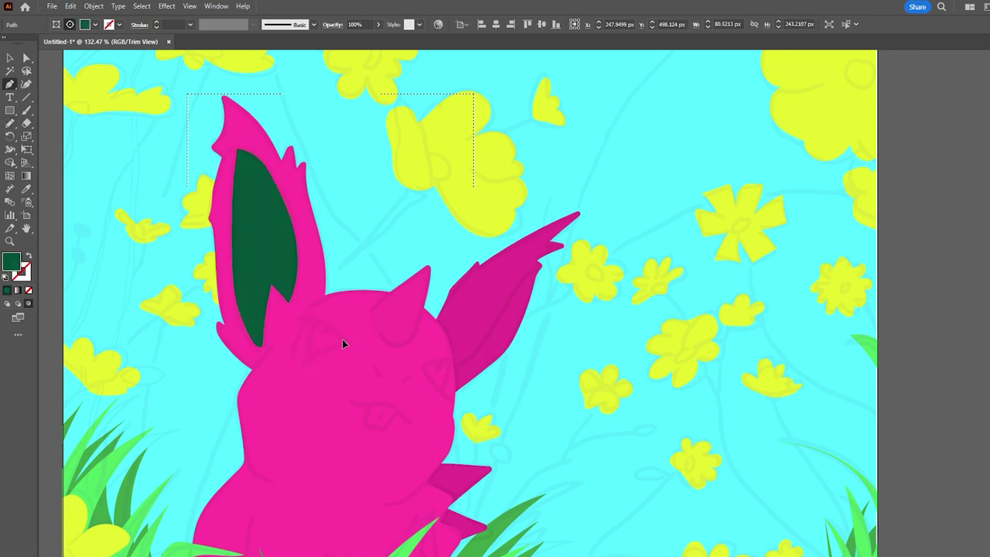
left_click(346, 343)
left_click(307, 319)
left_click(292, 365)
left_click(346, 344)
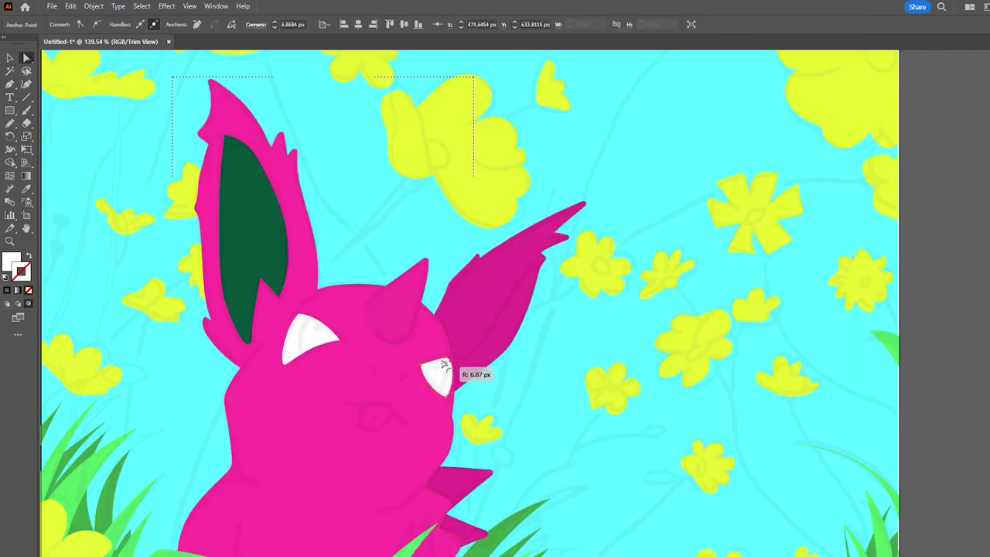
Draw a small white tooth shape below the eye with the Pen tool.
scroll(441, 376, "up", 1)
key("p")
left_click(359, 404)
left_click(353, 426)
left_click(370, 432)
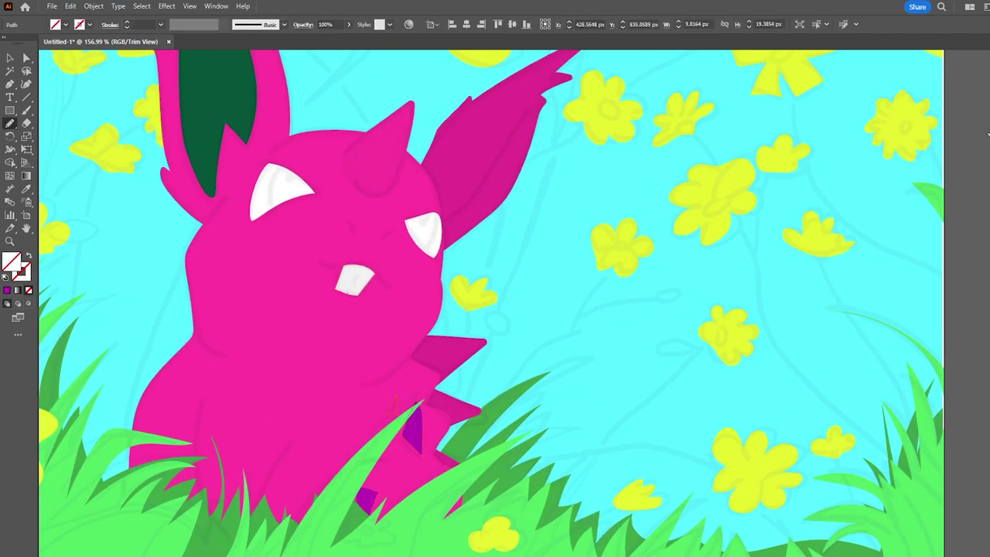
Undo the last change, select the dark green inner-ear shape, then deselect everything.
key("ctrl+z")
scroll(403, 206, "up", 4)
key("a")
left_click(236, 193)
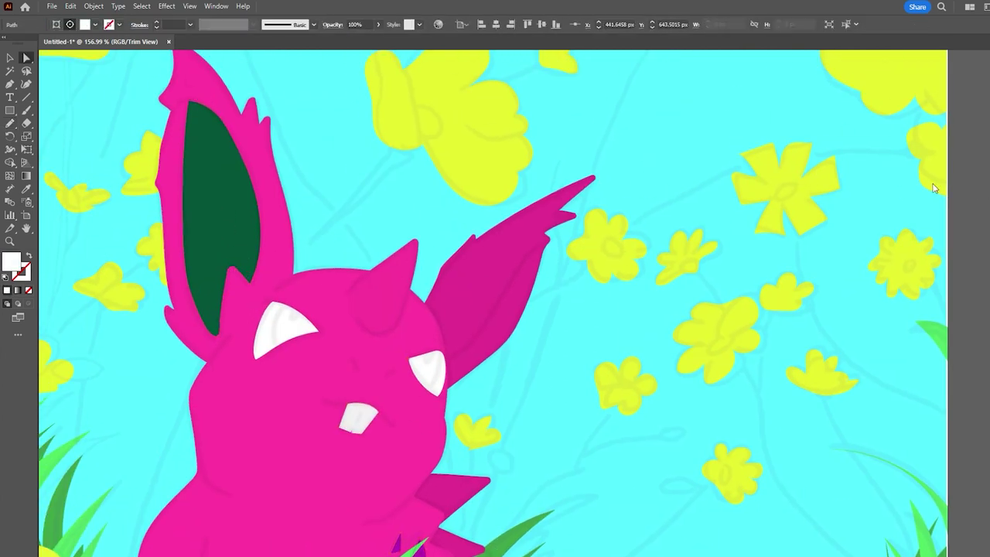
left_click(257, 409)
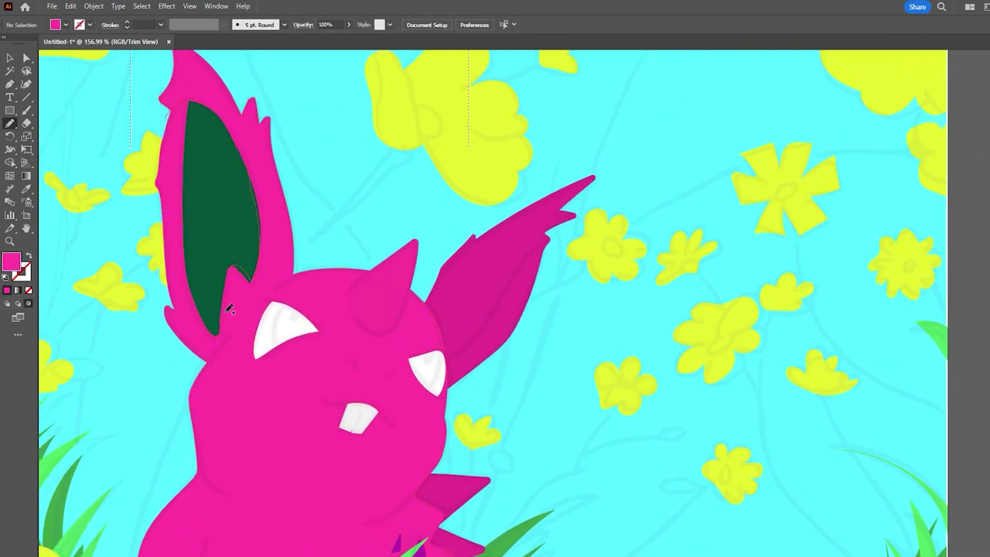
Draw a pink shading shape along the body's lower edge and left side and adjust its outline.
left_click_drag(218, 454, 265, 492)
scroll(335, 235, "down", 5)
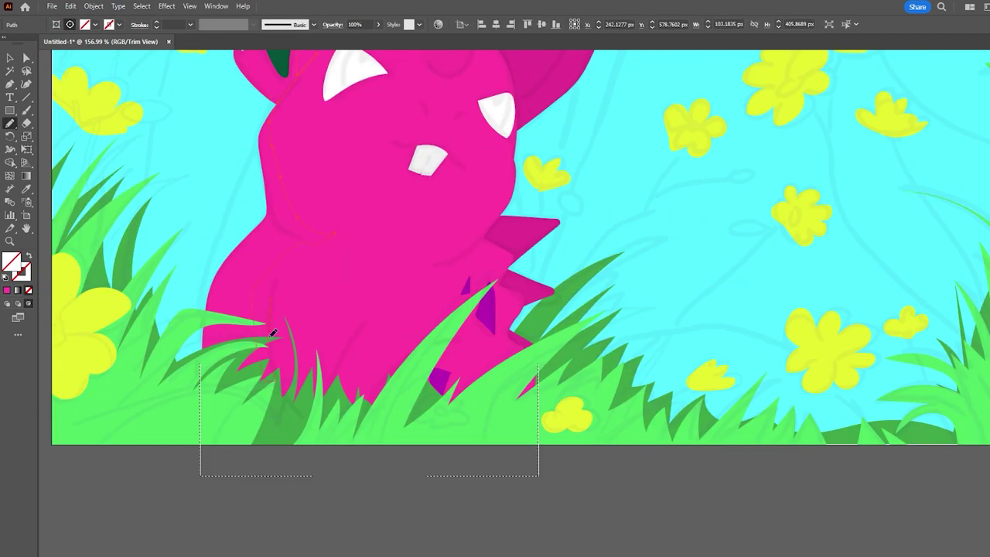
left_click_drag(220, 92, 243, 393)
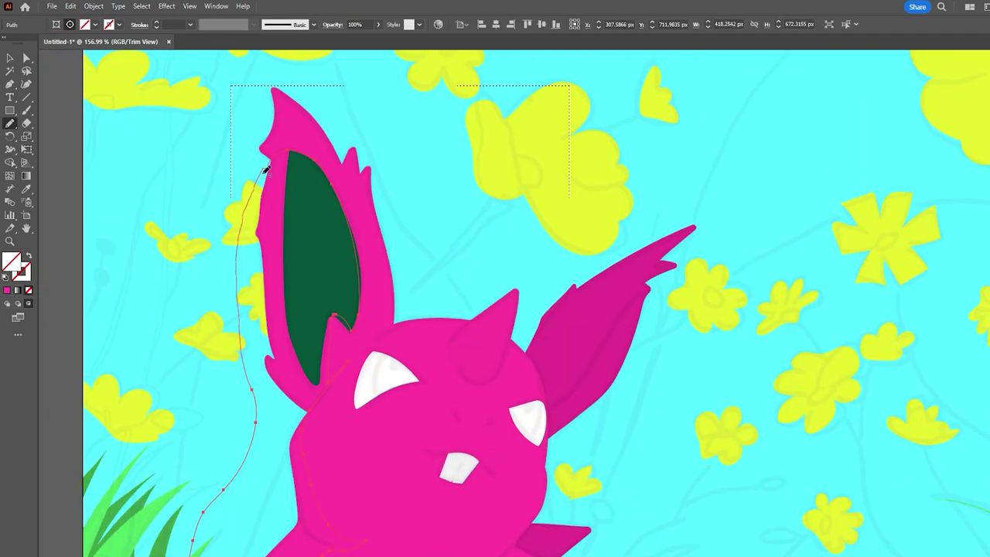
key("shift+x")
scroll(366, 357, "down", 5)
key("a")
left_click(366, 357)
left_click_drag(367, 357, 314, 325)
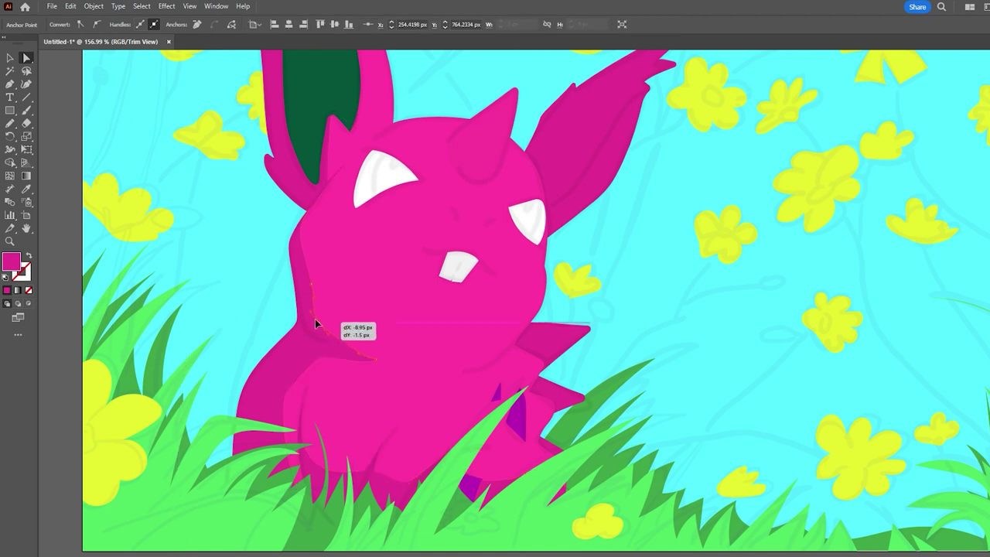
scroll(464, 376, "up", 2)
key("ctrl+shift+a")
Reshape a lower-body outline and draw a shading shape along the lower spike.
scroll(374, 428, "down", 1)
scroll(374, 428, "right", 2)
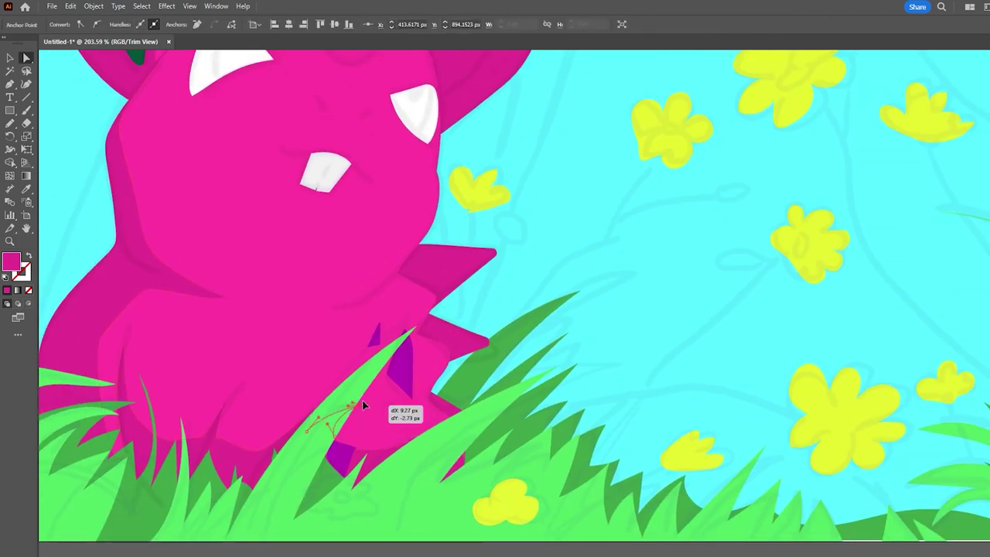
left_click_drag(332, 410, 353, 364)
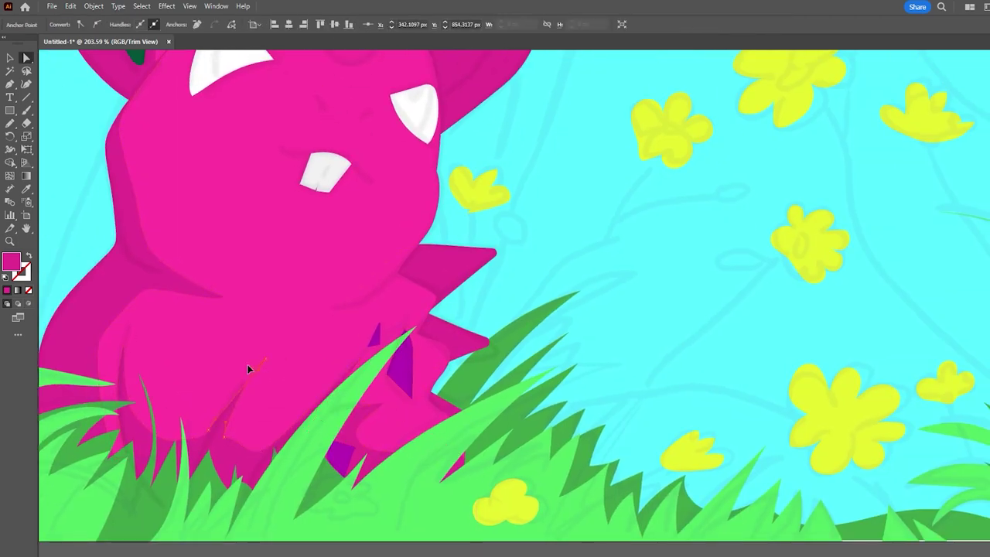
left_click_drag(263, 364, 293, 390)
key("n")
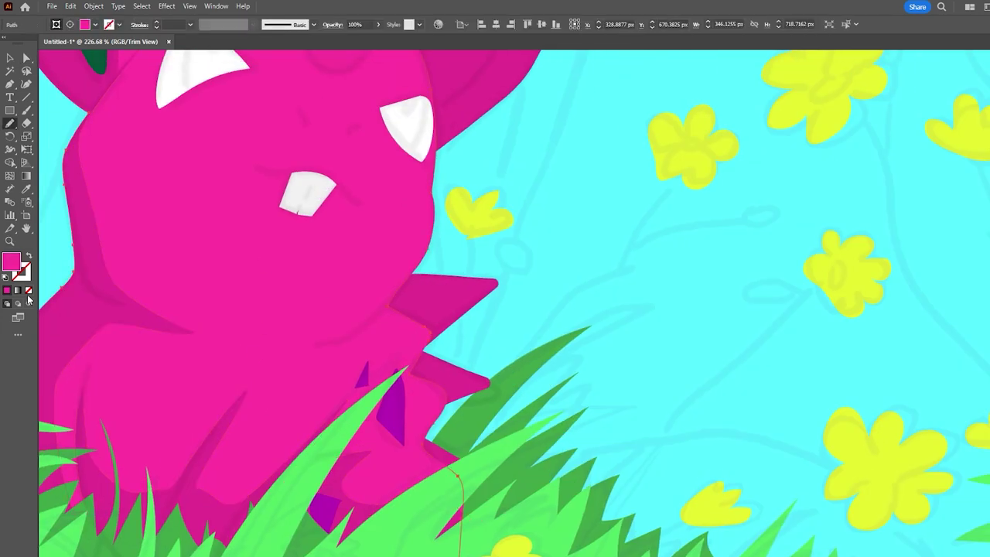
left_click_drag(305, 344, 403, 283)
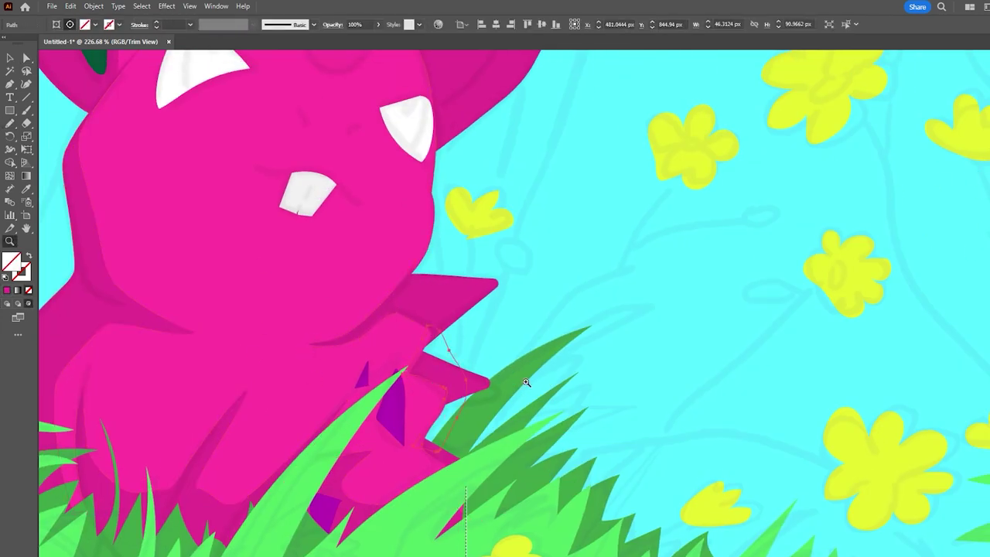
scroll(408, 393, "up", 2)
Reshape the shadow curve around the horn.
key("a")
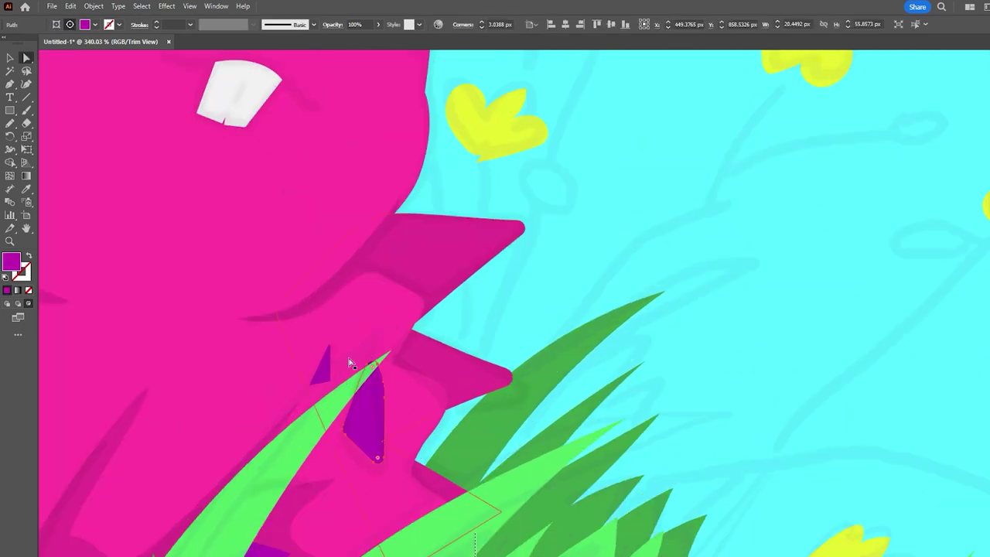
scroll(370, 363, "down", 3)
scroll(199, 441, "up", 2)
key("n")
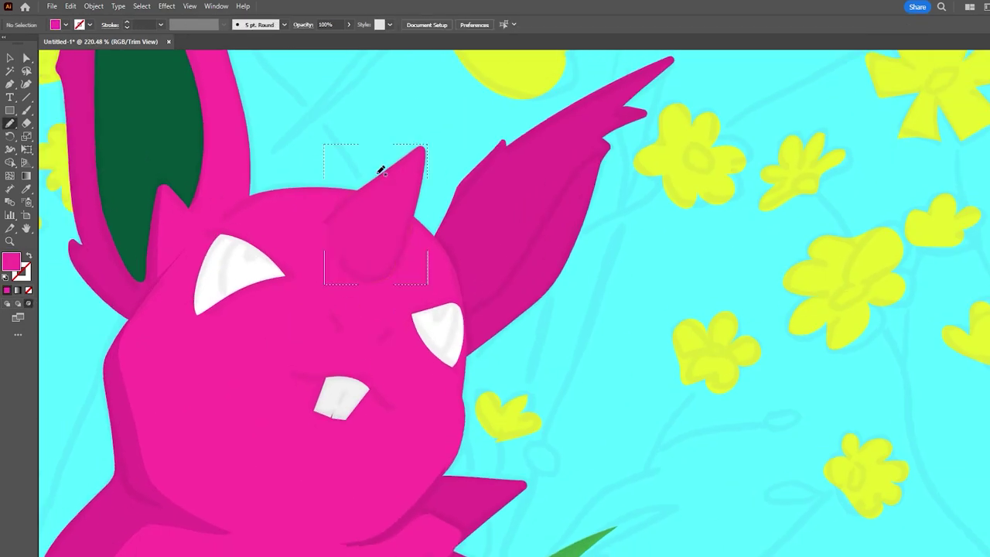
key("a")
left_click_drag(376, 279, 386, 277)
key("ctrl+shift+a")
Draw a darker shadow shape around the horn base and pull an anchor to reshape it.
scroll(354, 260, "up", 1)
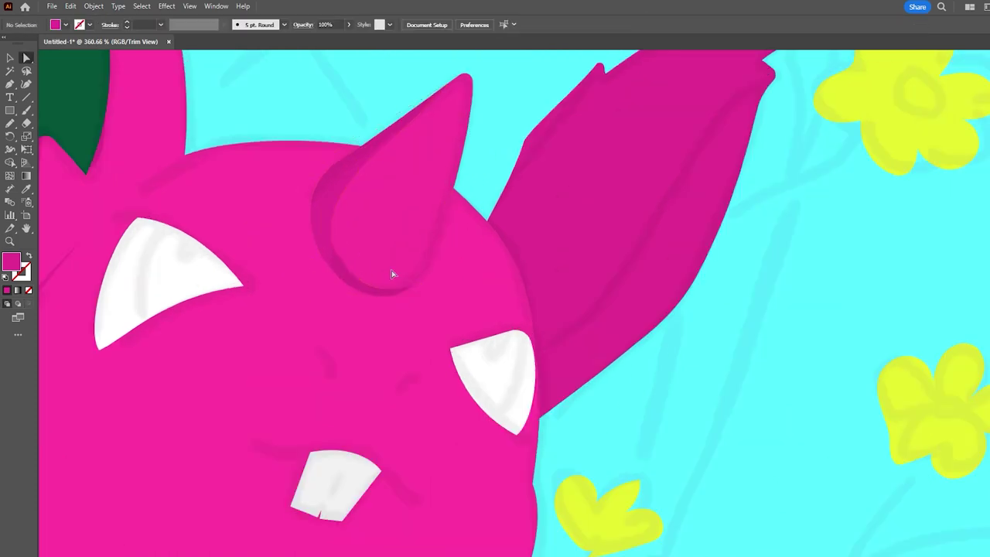
scroll(379, 255, "up", 1)
scroll(303, 224, "down", 2)
scroll(349, 203, "up", 2)
key("n")
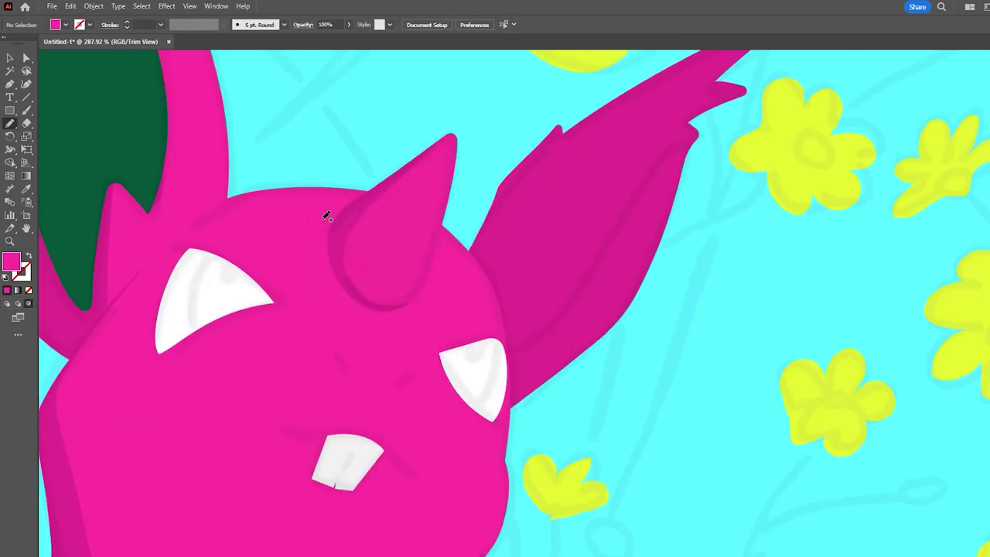
left_click_drag(349, 203, 344, 207)
scroll(283, 287, "up", 1)
key("a")
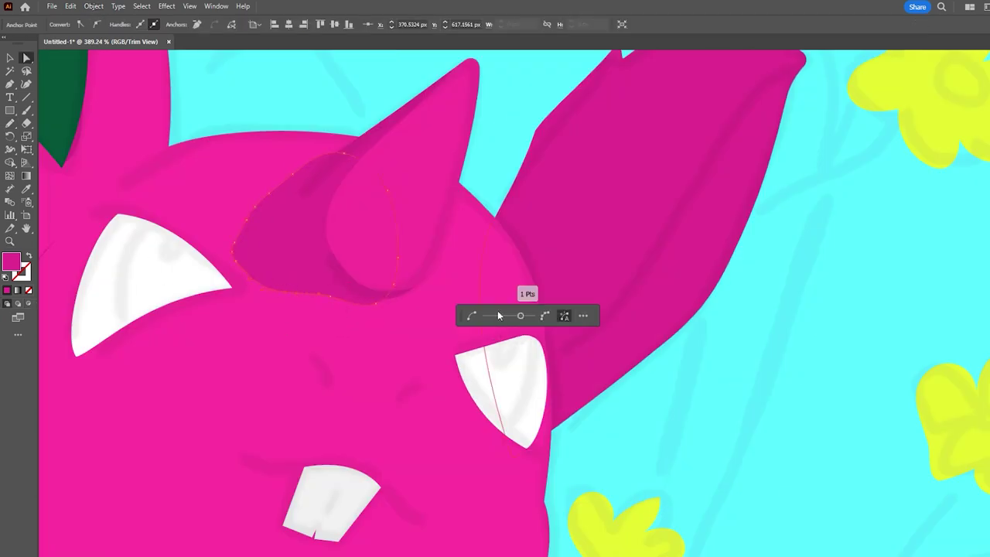
left_click(310, 159)
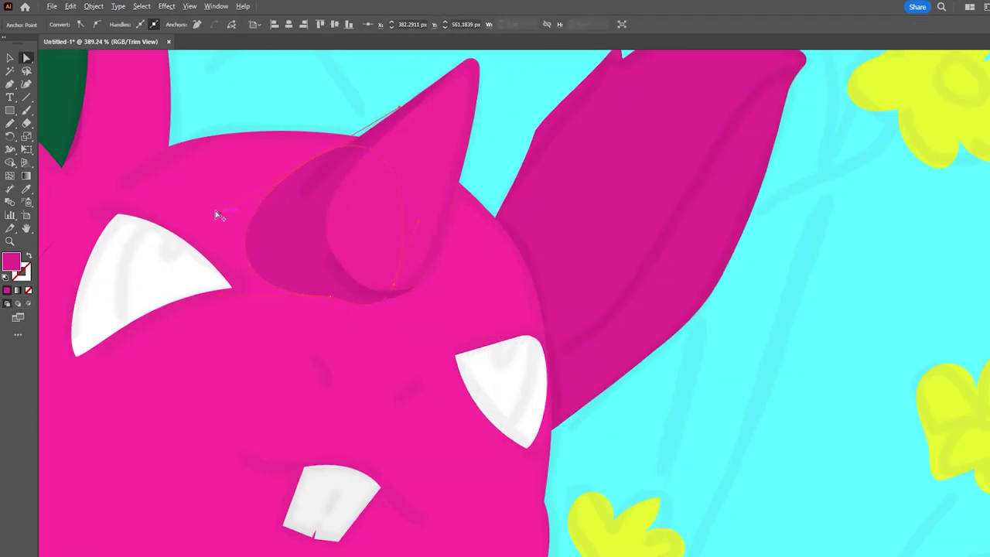
left_click_drag(384, 292, 409, 263)
key("ctrl+0")
Redraw the outline of the front tooth freehand.
scroll(316, 393, "up", 5, "alt")
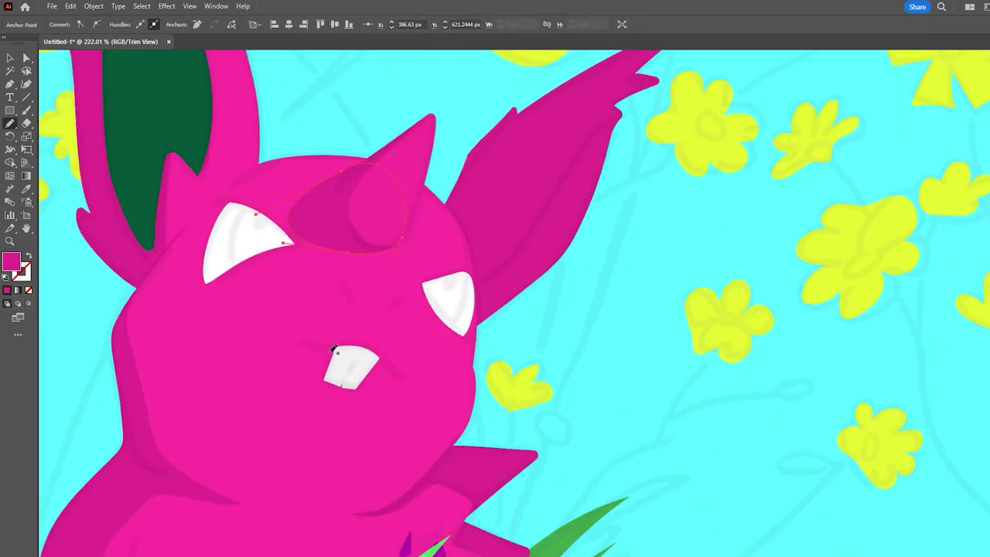
key("n")
left_click_drag(335, 349, 295, 332)
Draw the dark green inner shape of the right ear.
scroll(337, 356, "up", 2, "alt")
key("a")
key("ctrl+0")
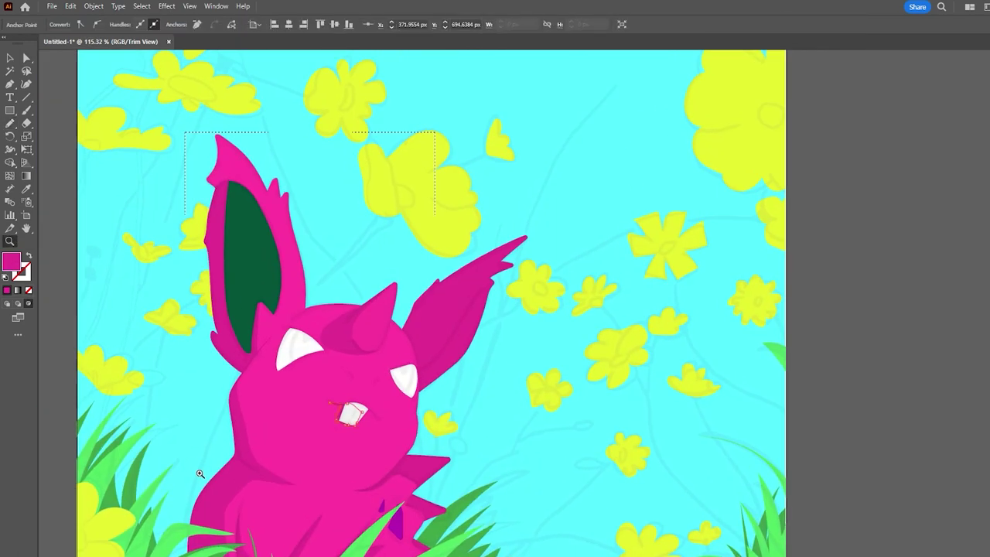
key("n")
left_click_drag(426, 312, 442, 320)
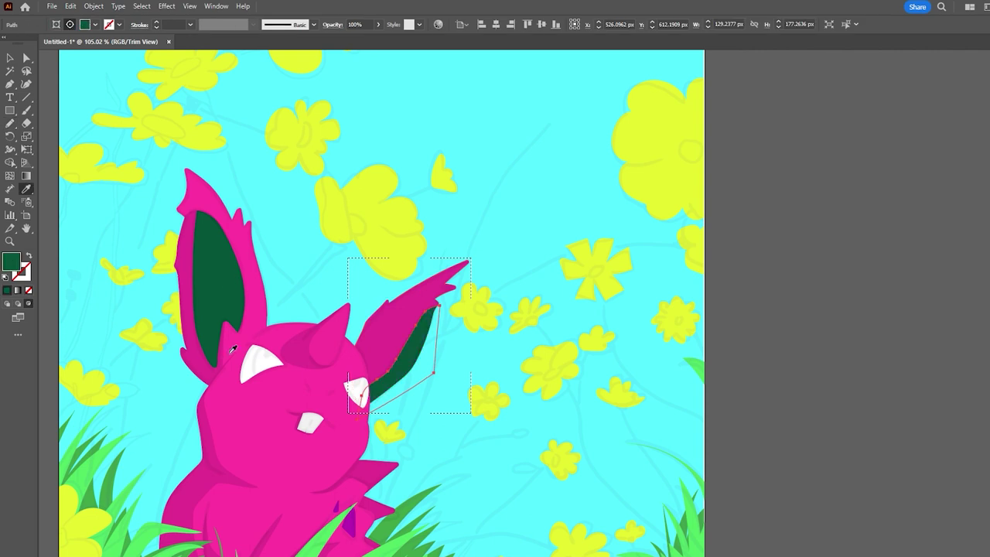
Draw a pupil shape inside the left eye.
scroll(839, 420, "down", 1, "alt")
scroll(328, 249, "up", 3, "alt")
left_click_drag(329, 249, 328, 251)
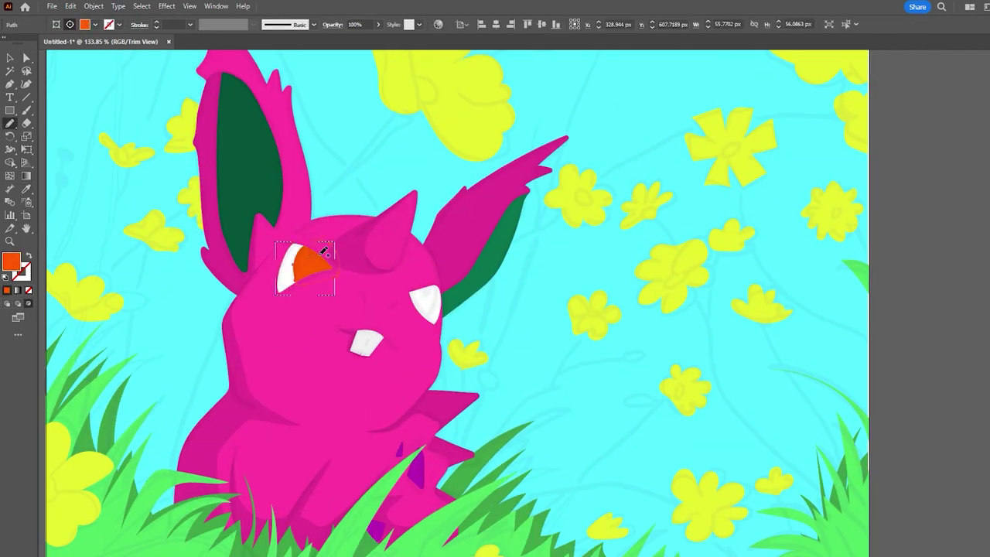
key("ctrl+0")
key("z")
mouse_move(225, 349)
left_mouse_down()
mouse_move(354, 328)
mouse_move(402, 302)
left_mouse_up()
Give the left and right pupils a dark fill, zoomed in on the face.
key("ctrl+0")
key("a")
key("ctrl+z")
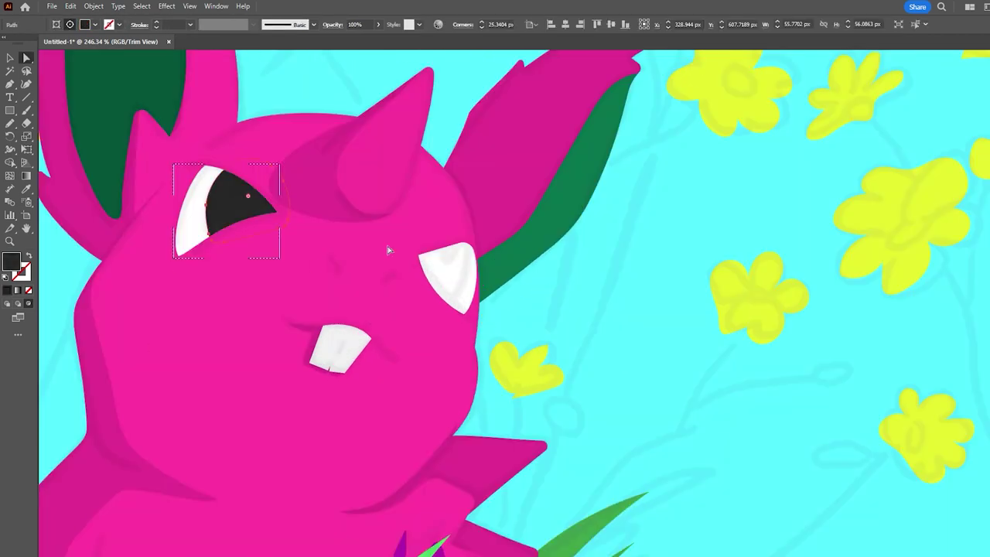
key("ctrl+minus")
key("ctrl+minus")
key("ctrl+plus")
key("i")
left_click(210, 188)
key("ctrl+minus")
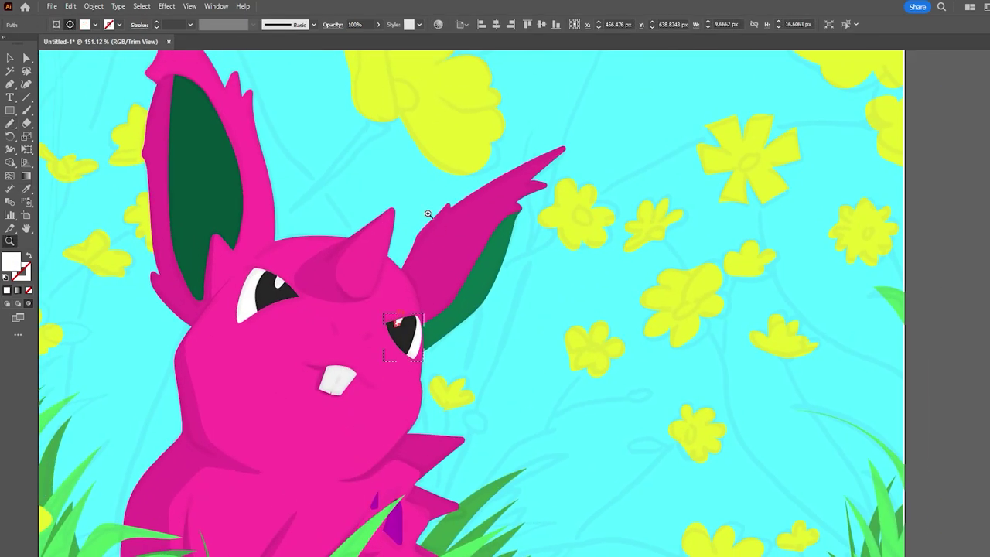
mouse_move(278, 329)
left_mouse_down()
mouse_move(342, 325)
mouse_move(231, 328)
mouse_move(327, 331)
left_mouse_up()
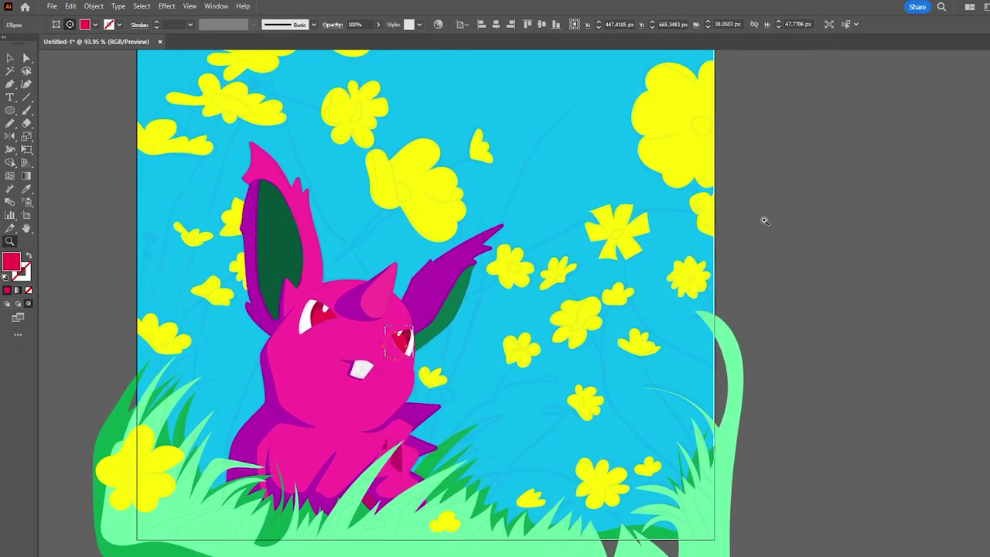
Paint green stems from the creature, ear and grass up to the upper flowers.
key("b")
left_click_drag(232, 462, 391, 210)
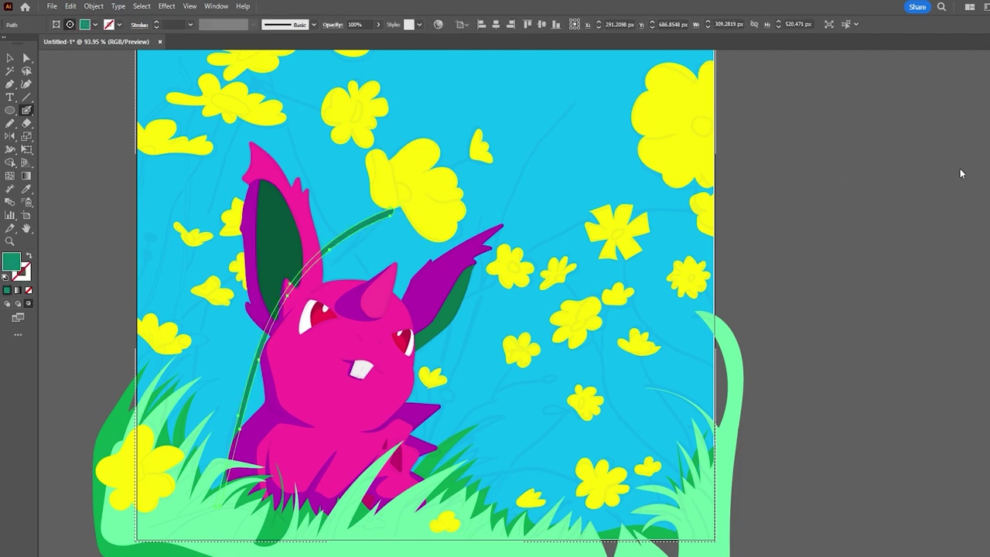
left_click_drag(321, 259, 473, 156)
mouse_move(158, 367)
left_mouse_down()
mouse_move(232, 124)
mouse_move(349, 83)
left_mouse_up()
scroll(876, 168, "up", 2)
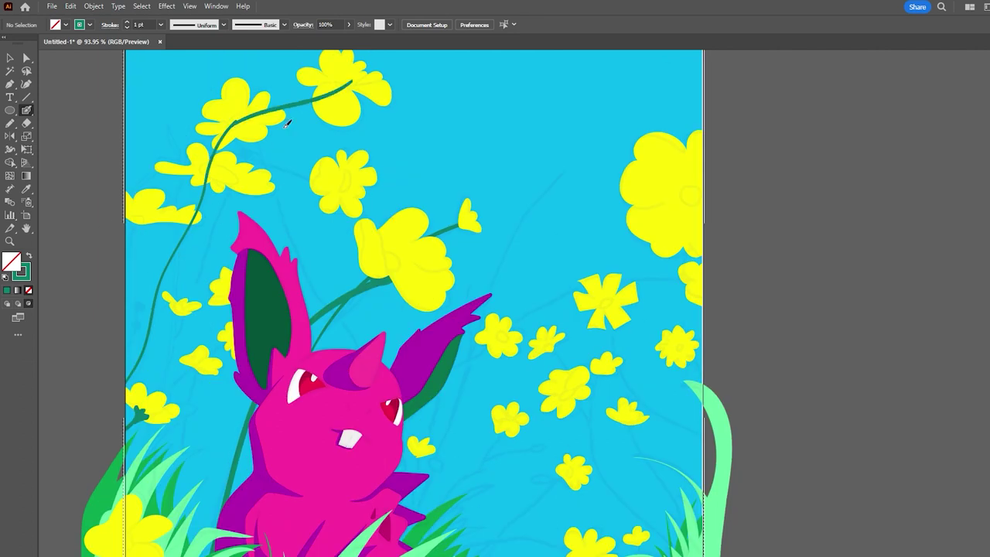
scroll(340, 89, "down", 1)
Add stems by the left flowers and left edge, behind the head and the right ear.
left_click_drag(158, 456, 162, 104)
left_click_drag(124, 221, 216, 142)
left_click_drag(131, 267, 149, 216)
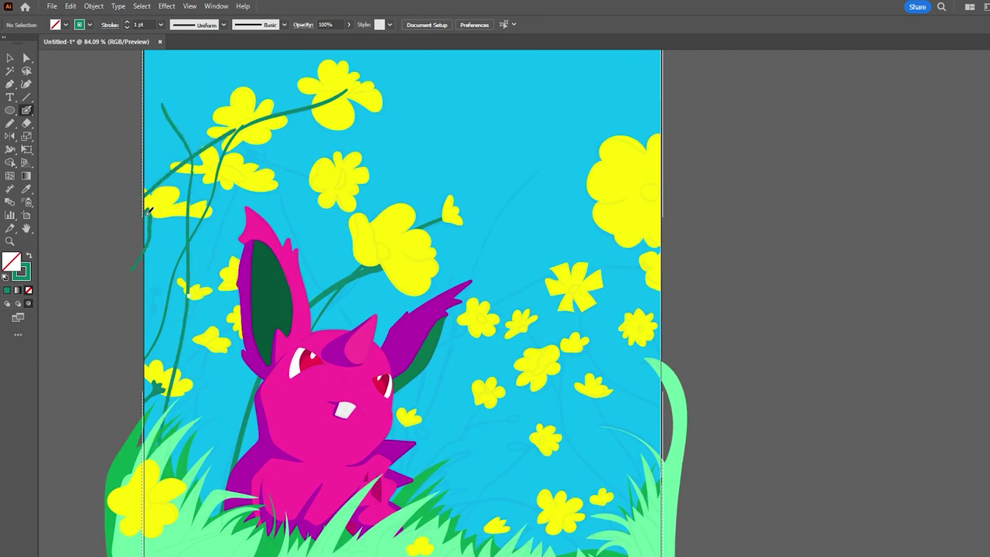
left_click_drag(255, 140, 392, 472)
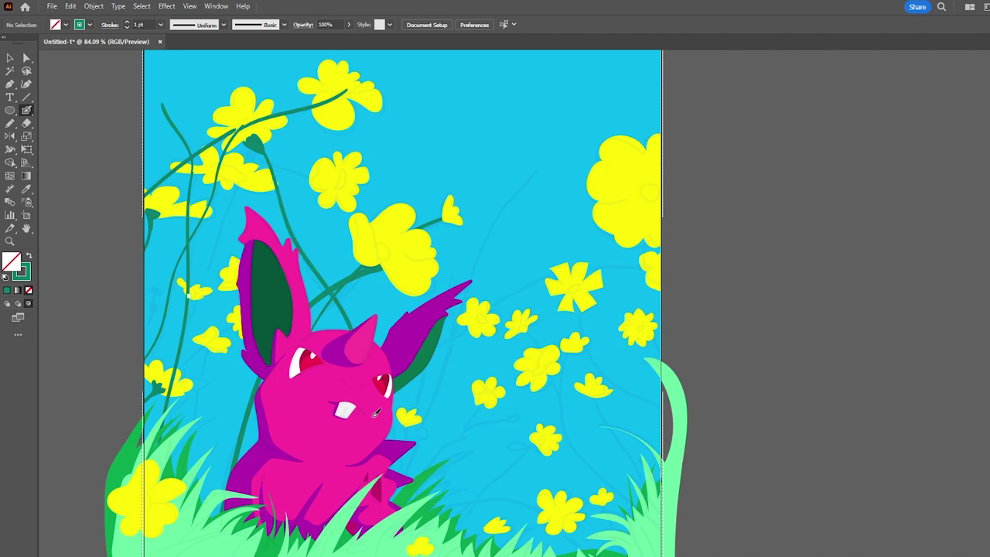
left_click_drag(435, 351, 475, 330)
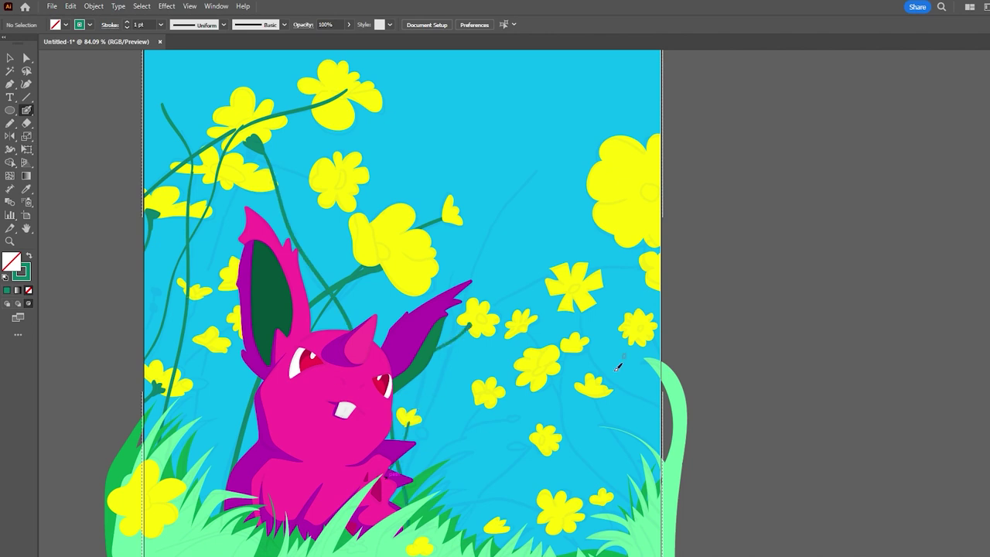
Paint stems to the small yellow flowers on the right and add a leaf.
scroll(545, 402, "down", 3)
mouse_move(421, 408)
left_mouse_down()
mouse_move(481, 346)
mouse_move(489, 307)
left_mouse_up()
left_click_drag(471, 346, 519, 329)
left_click_drag(452, 464, 545, 354)
left_click_drag(533, 363, 511, 380)
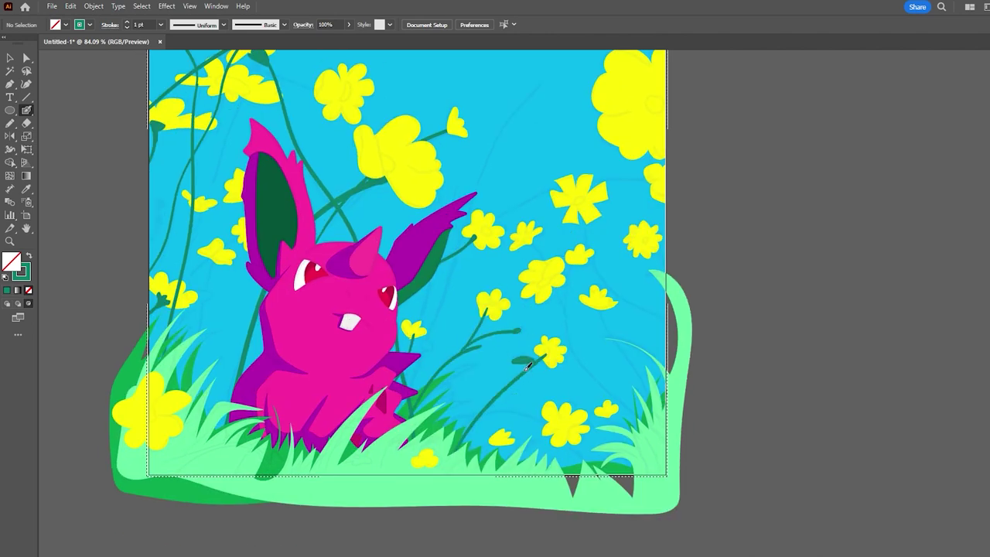
mouse_move(196, 410)
left_mouse_down()
mouse_move(210, 294)
mouse_move(202, 210)
left_mouse_up()
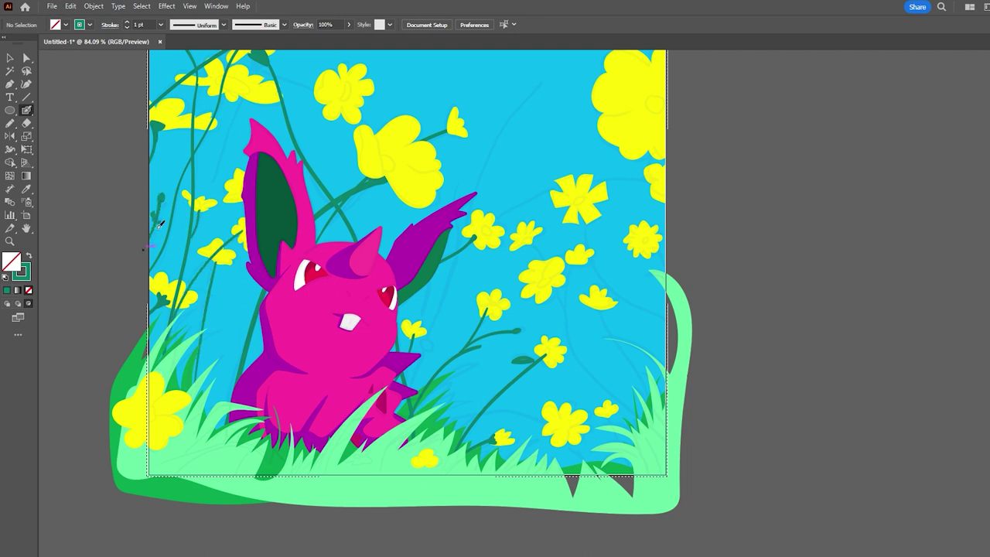
Paint more stems from the right-hand flowers down toward the right grass.
scroll(386, 231, "up", 3)
left_click_drag(229, 158, 326, 182)
mouse_move(462, 340)
left_mouse_down()
mouse_move(551, 176)
mouse_move(414, 476)
left_mouse_up()
left_click_drag(588, 305, 603, 369)
scroll(588, 310, "down", 3)
left_click_drag(506, 223, 611, 406)
left_click_drag(576, 286, 646, 417)
Select all the artwork and zoom in to check the stems.
key("ctrl+a")
key("z")
left_click_drag(460, 276, 495, 276)
key("b")
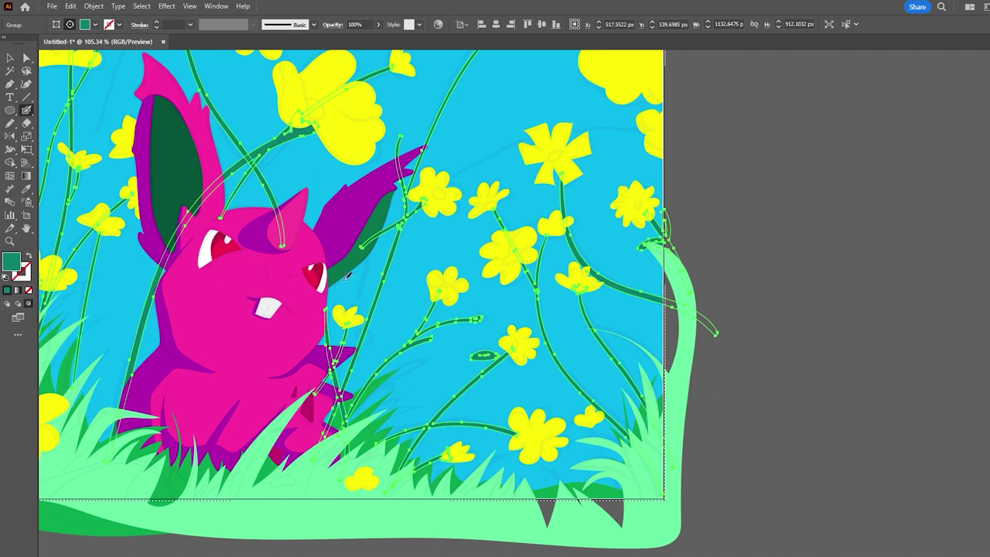
scroll(467, 256, "up", 4)
scroll(467, 256, "left", 3)
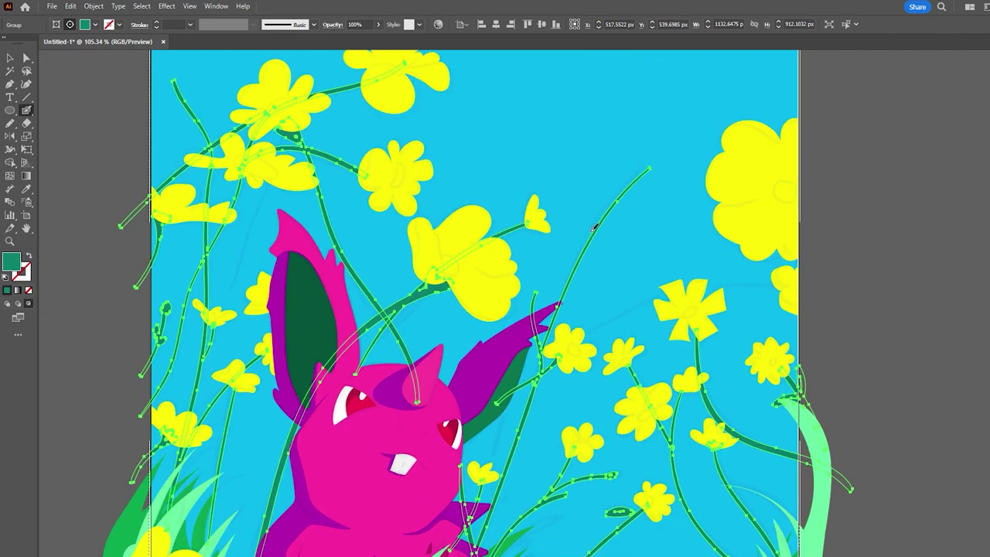
Deselect and paint a dark green leaf beside the creature.
key("ctrl+shift+a")
scroll(539, 354, "down", 4)
scroll(539, 354, "left", 1)
left_click_drag(295, 337, 273, 288)
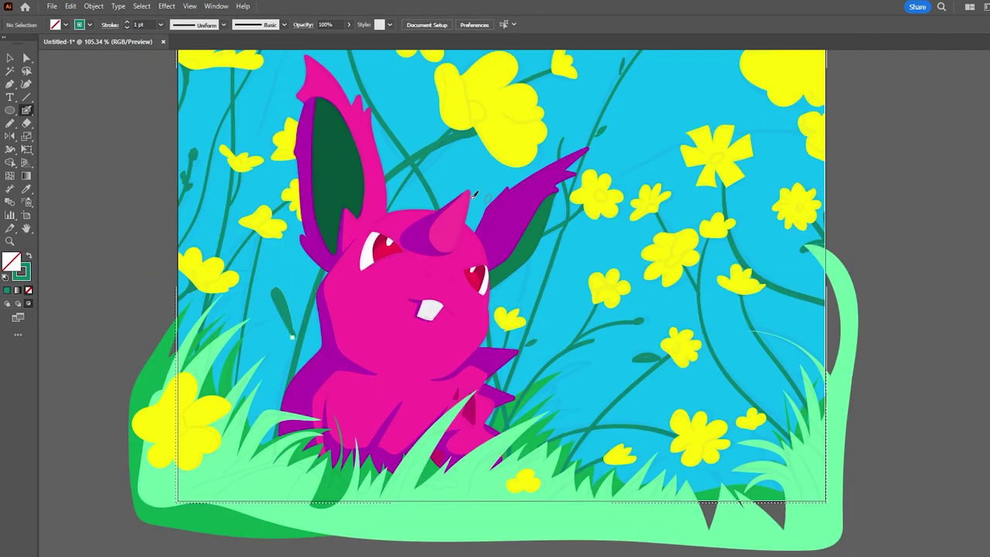
scroll(713, 367, "down", 2)
scroll(628, 303, "down", 2)
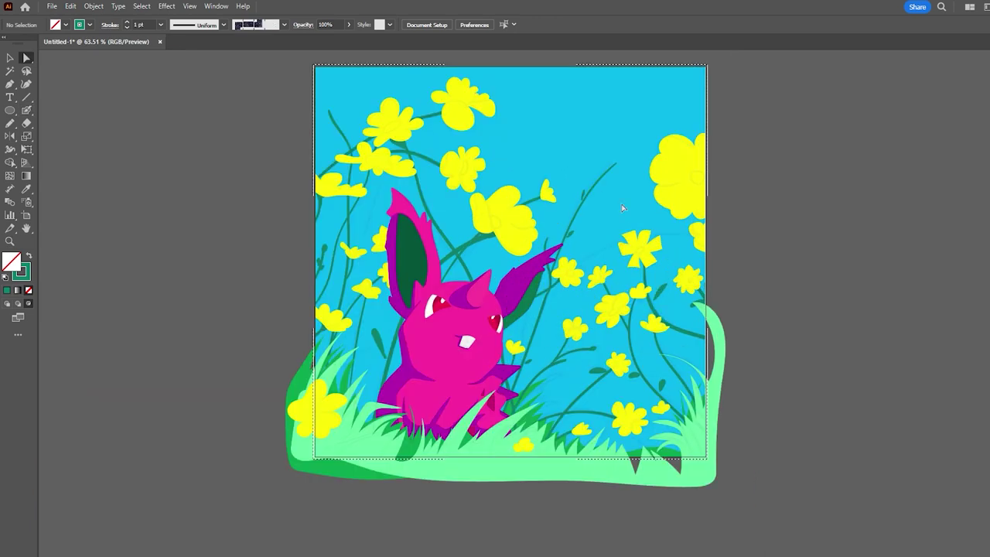
key("z")
scroll(556, 367, "down", 2)
Select the small flowers at the lower right to inspect them, then deselect.
scroll(557, 367, "up", 3)
key("shift+x")
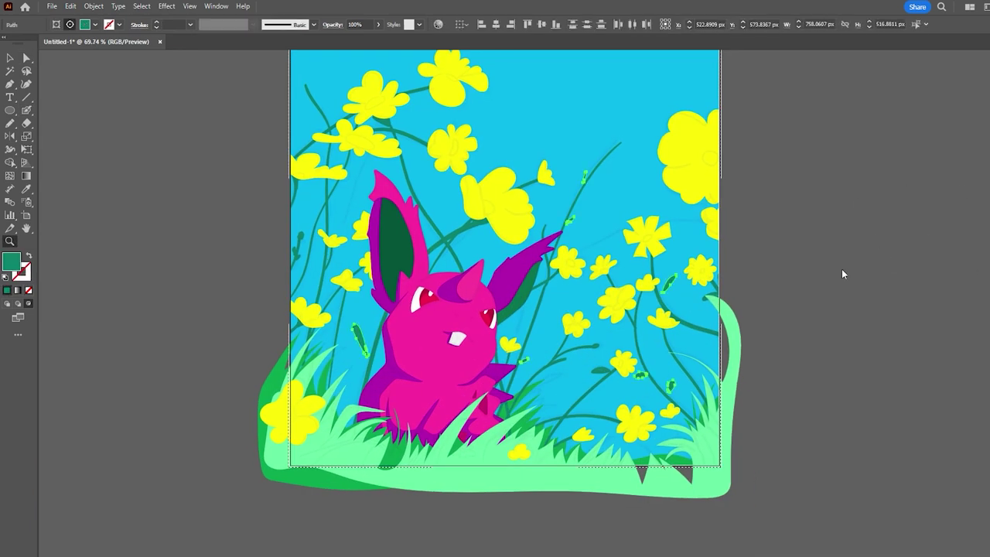
scroll(552, 375, "up", 1)
left_click(552, 375, "alt")
key("v")
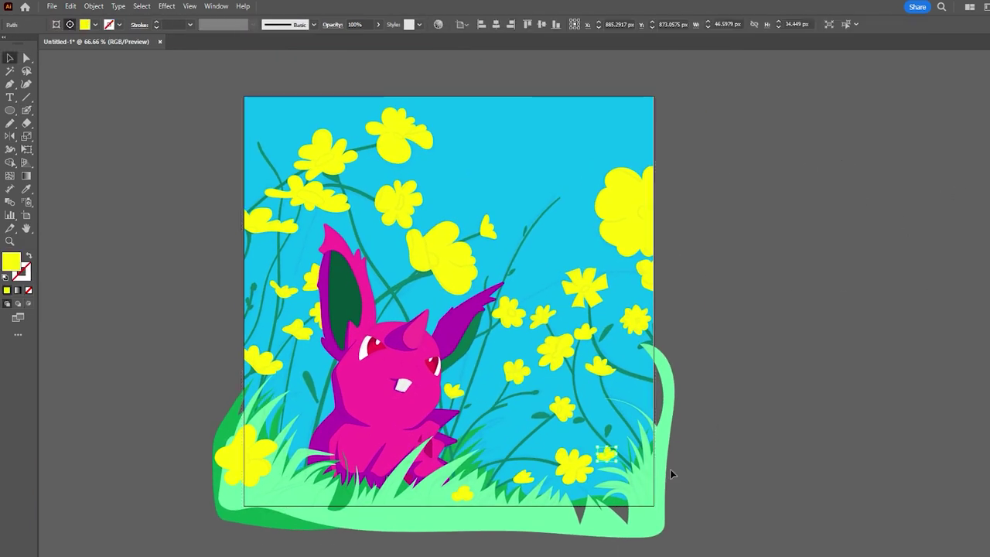
scroll(639, 462, "up", 3)
left_click(603, 438)
left_click(891, 216)
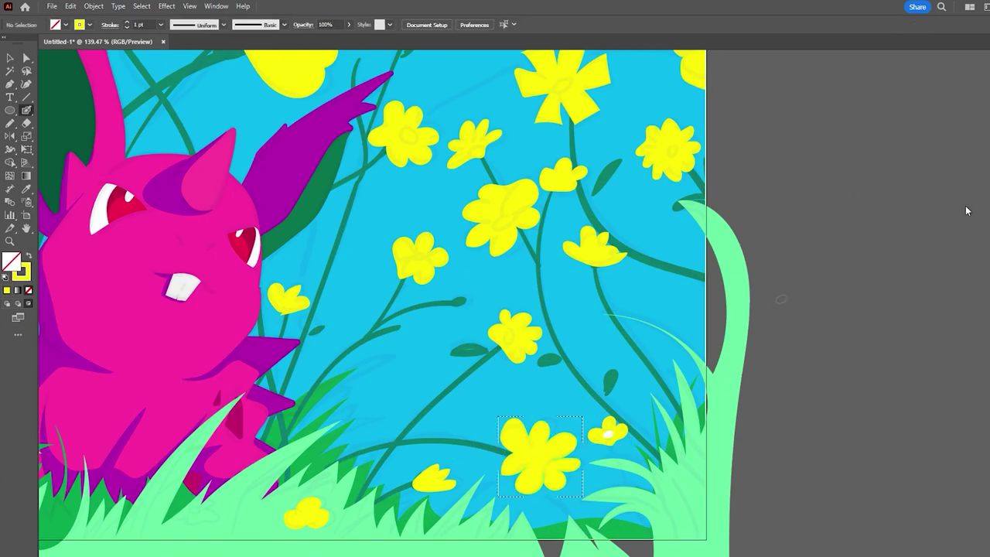
Select the large bottom-right flower's compound shape, then undo and clear the selection.
left_click(535, 455)
scroll(541, 457, "up", 2)
scroll(541, 457, "down", 3)
scroll(87, 276, "up", 3)
key("shift+b")
left_click(310, 224)
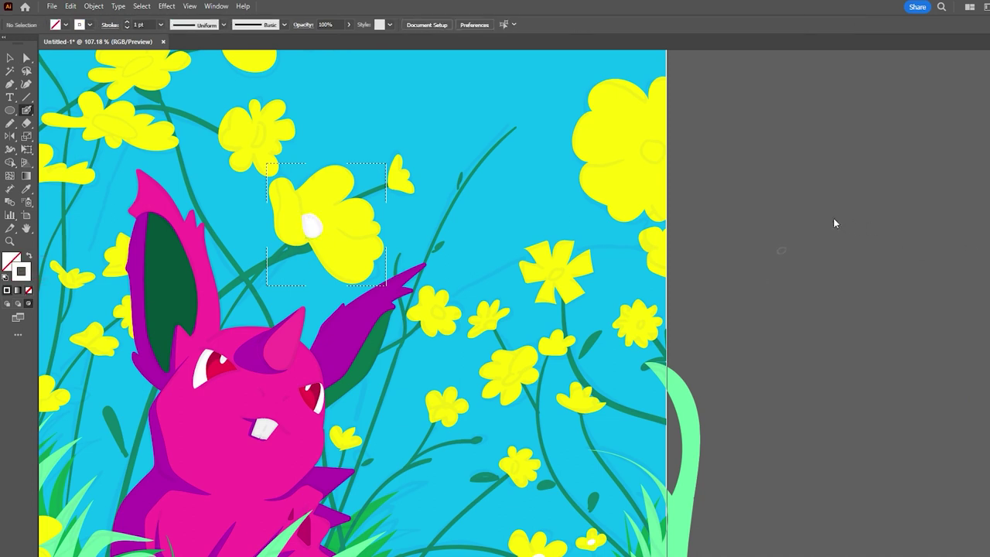
scroll(946, 223, "down", 1)
scroll(947, 223, "down", 1)
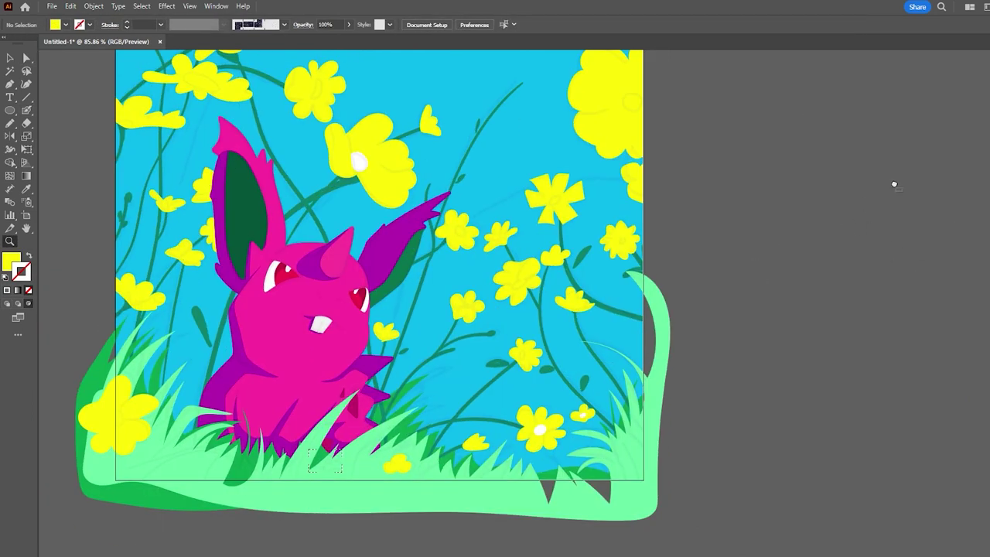
key("ctrl+z")
scroll(880, 275, "up", 3)
left_click(881, 275)
scroll(880, 275, "down", 2)
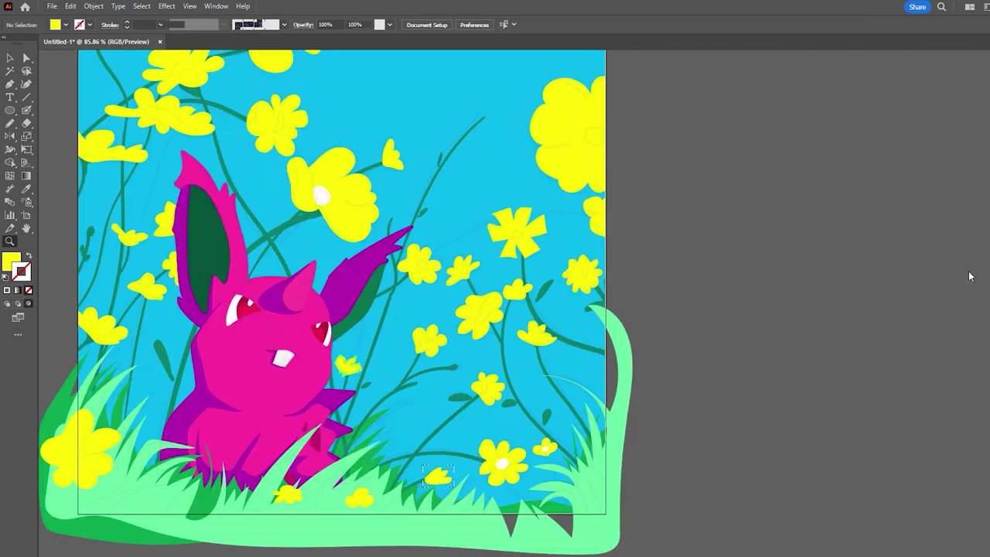
Sample the teal stem colour and set up the Blob Brush with fill and stroke swapped.
key("i")
left_click(396, 390)
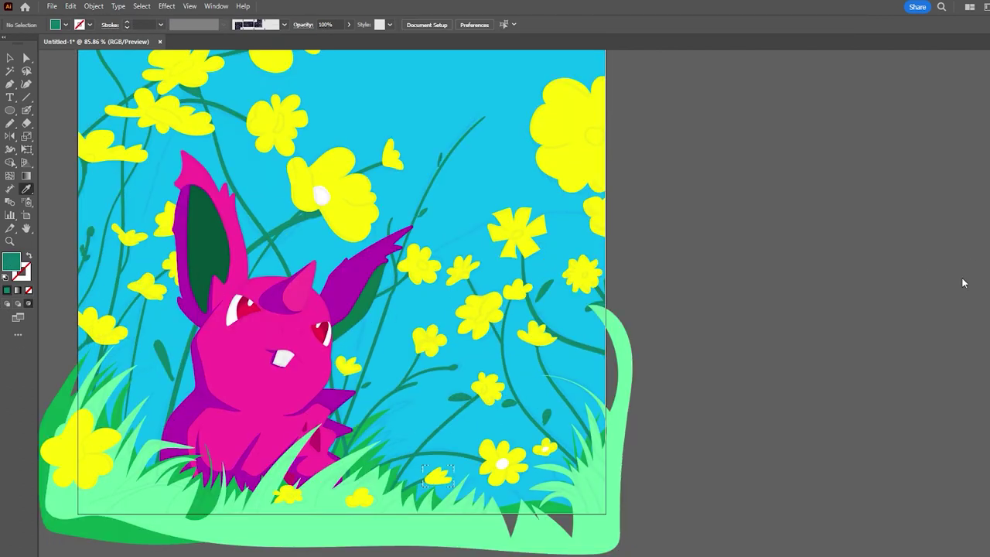
key("ctrl+z")
scroll(784, 206, "up", 2)
key("ctrl+shift+a")
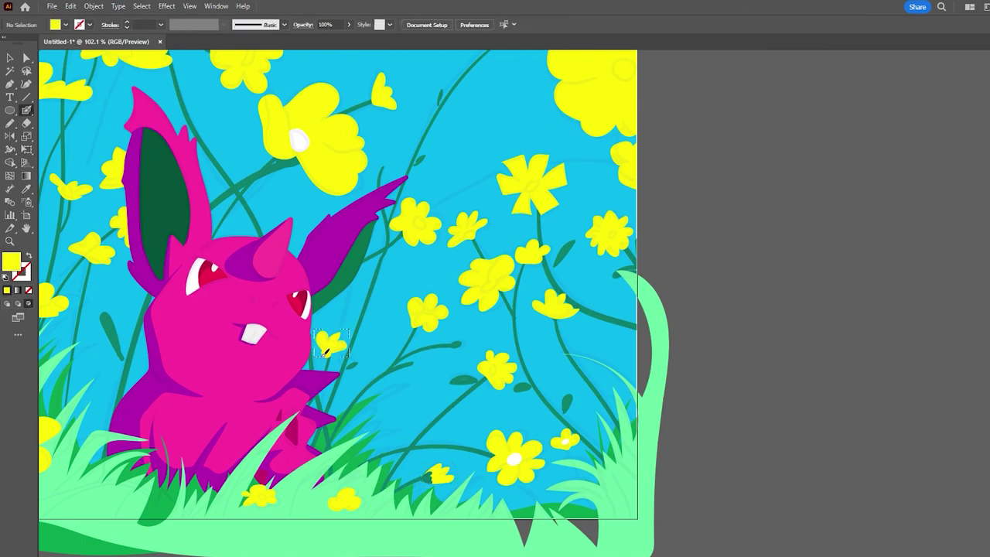
scroll(154, 213, "up", 2)
key("b")
key("shift+x")
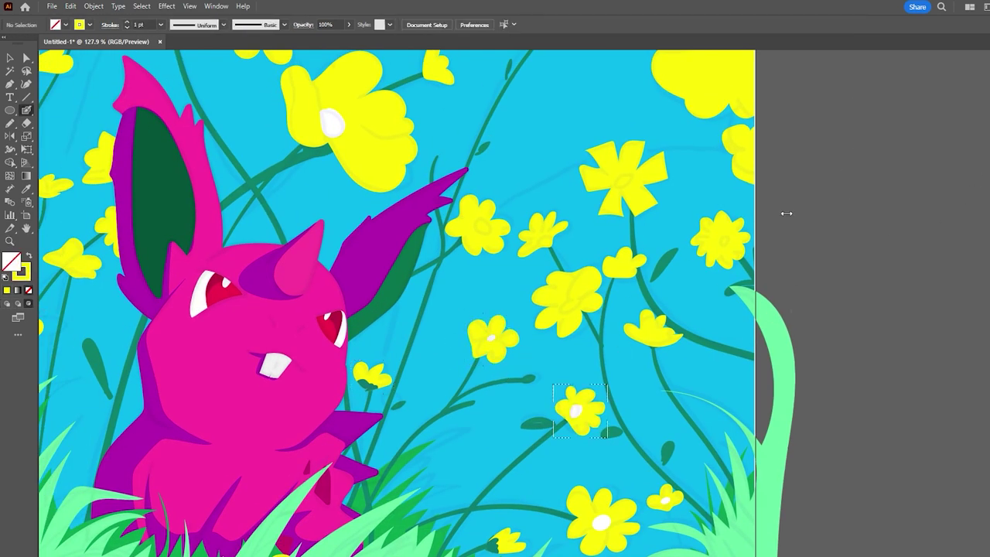
Switch between Blob Brush and Eraser on a small flower, swapping fill and stroke colours.
left_click(543, 229)
key("ctrl+shift+a")
key("shift+x")
key("shift+e")
key("shift+x")
key("shift+b")
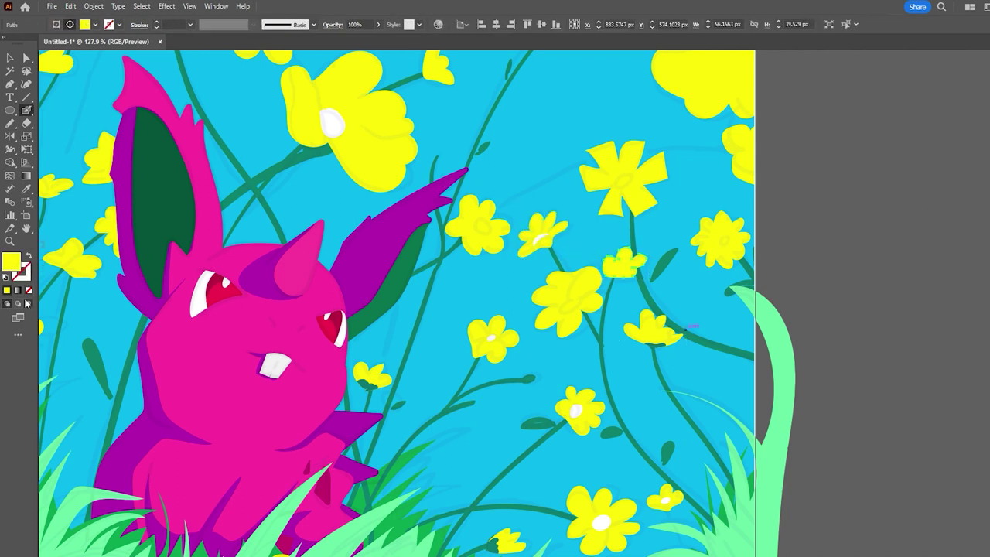
key("ctrl+shift+a")
key("shift+x")
key("shift+x")
key("shift+x")
key("shift+x")
key("shift+x")
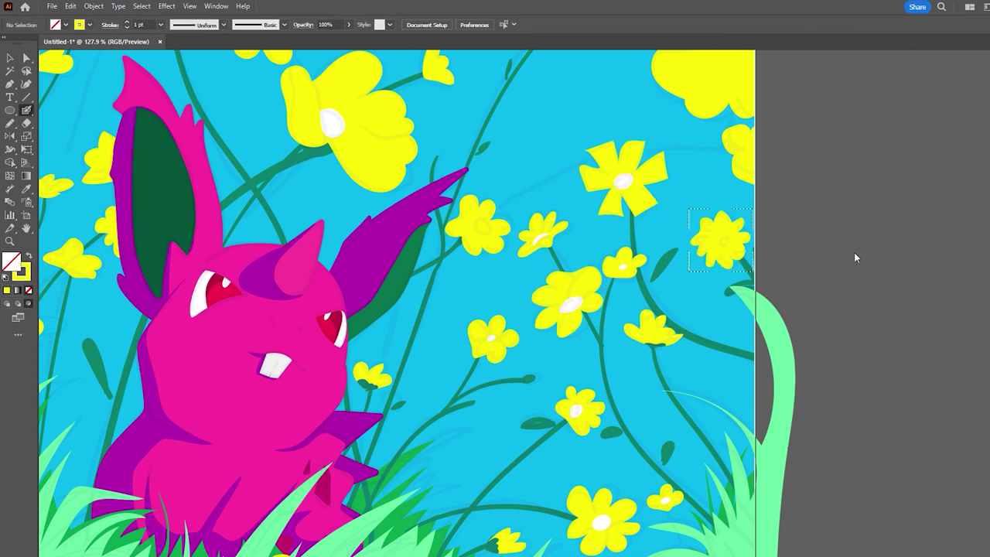
Pan across the artwork while toggling fill and stroke, then deselect the ear shape.
scroll(885, 372, "up", 3)
scroll(884, 372, "right", 2)
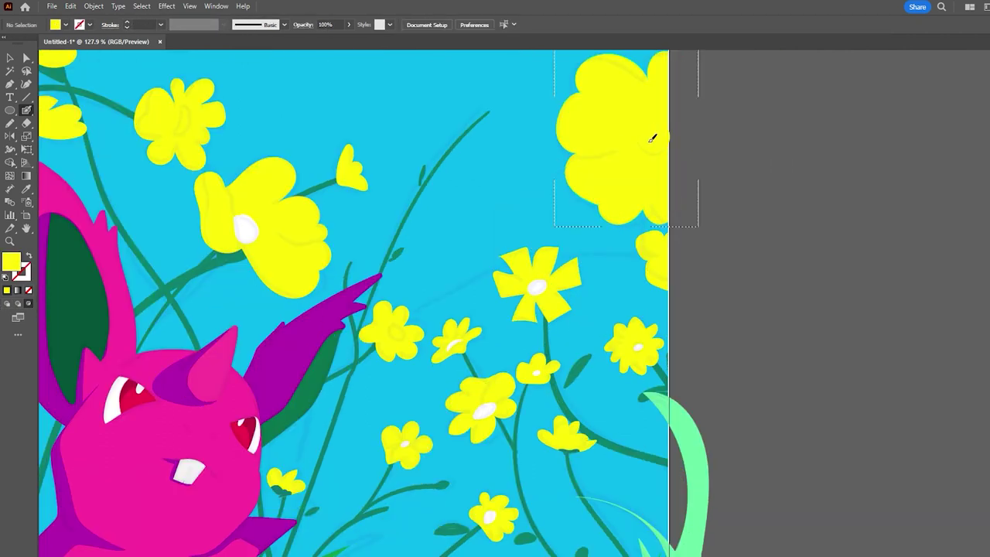
key("shift+x")
key("shift+x")
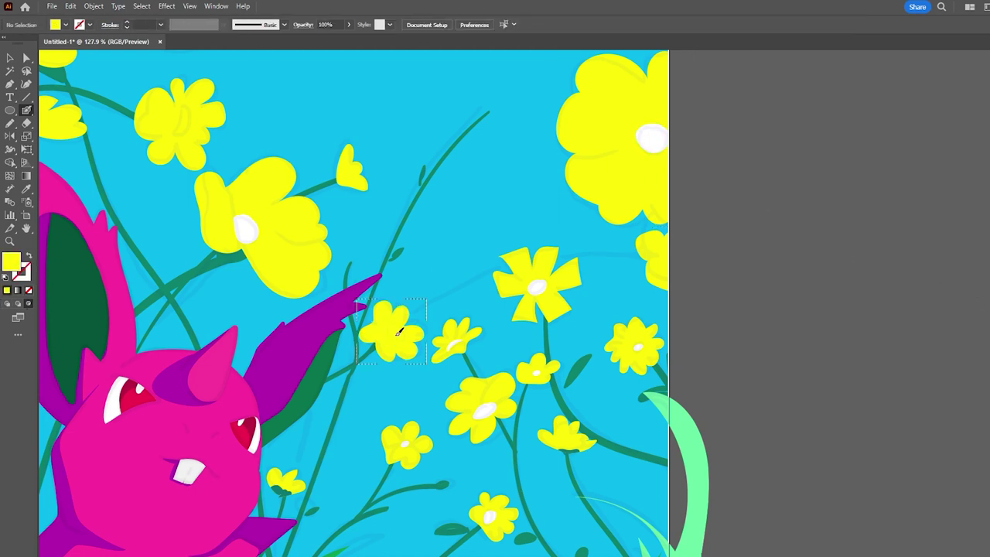
key("shift+x")
key("shift+x")
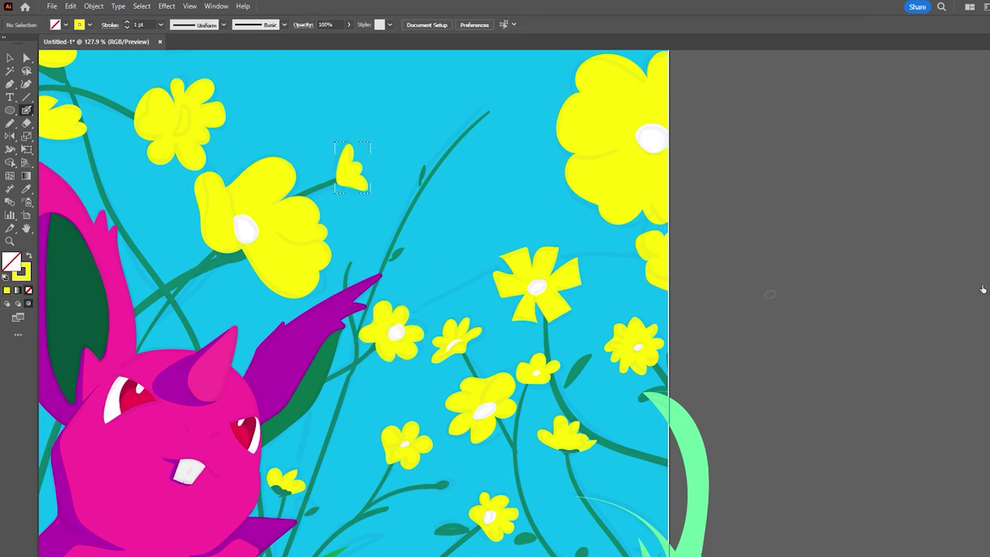
scroll(981, 258, "left", 2)
scroll(916, 288, "left", 3)
key("shift+x")
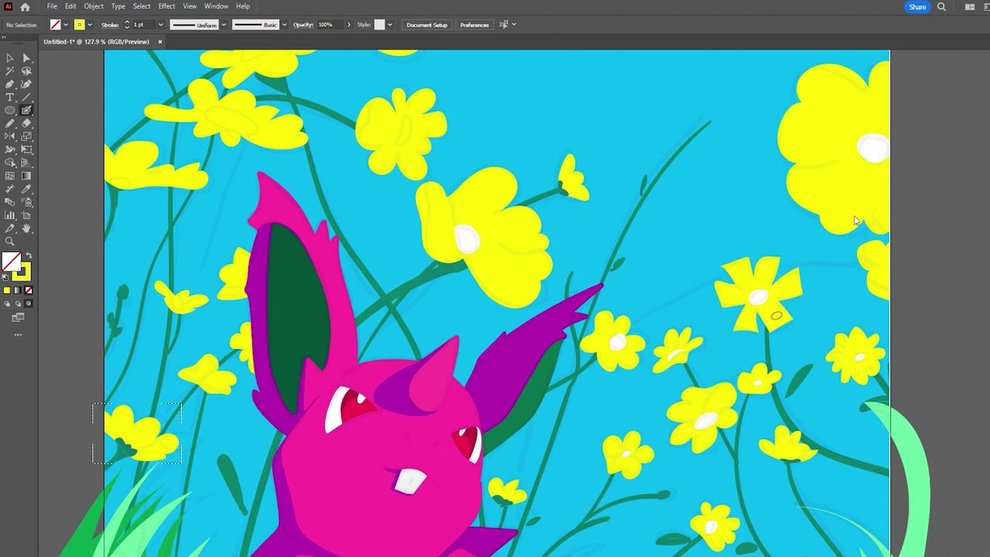
key("ctrl+shift+a")
key("shift+x")
key("shift+x")
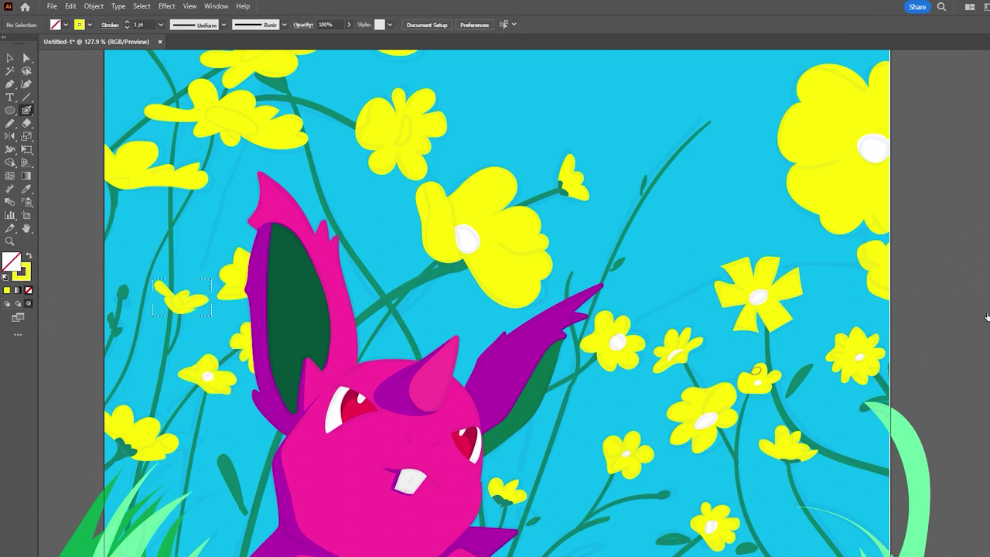
Sample the green stem colour, then return the paint colour to yellow.
left_click(179, 312)
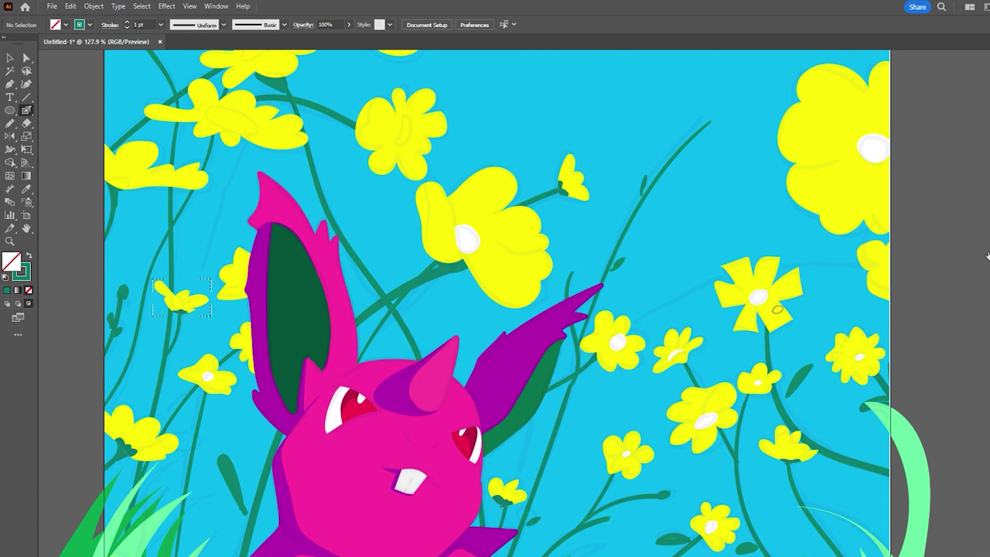
key("ctrl+alt+bracketright")
key("ctrl+shift+a")
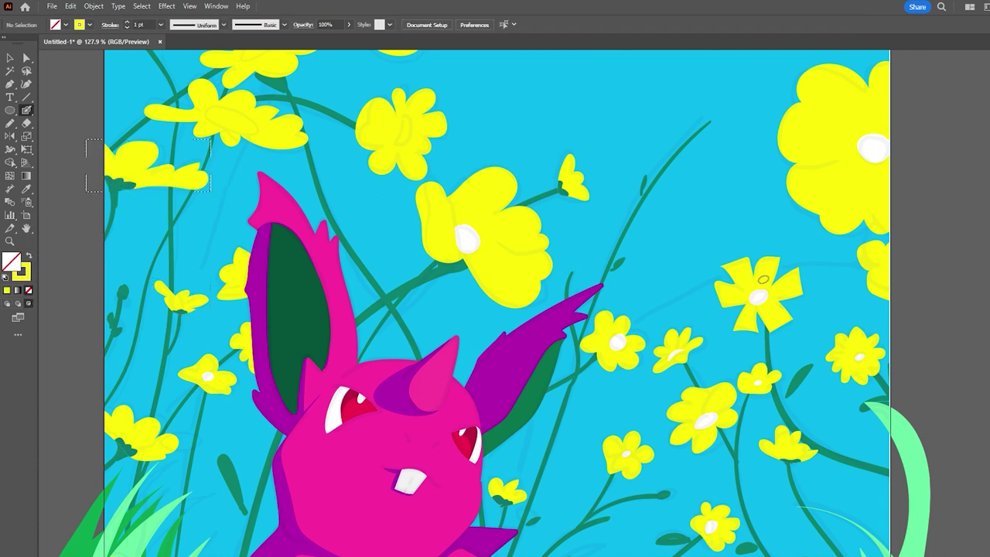
scroll(495, 309, "up", 3)
Dab white centres and highlights onto the middle, upper-left and top flowers.
left_click_drag(404, 207, 395, 233)
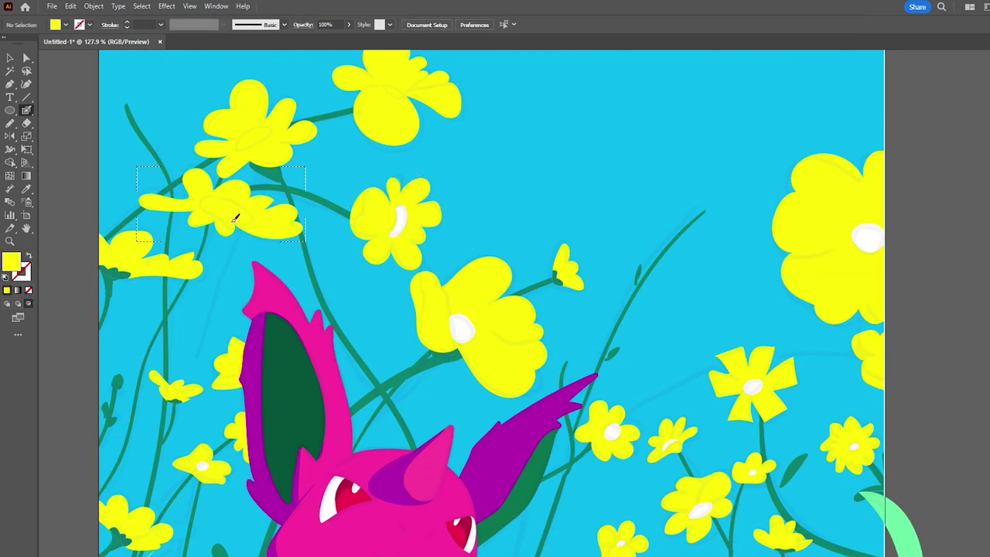
left_click_drag(204, 201, 238, 216)
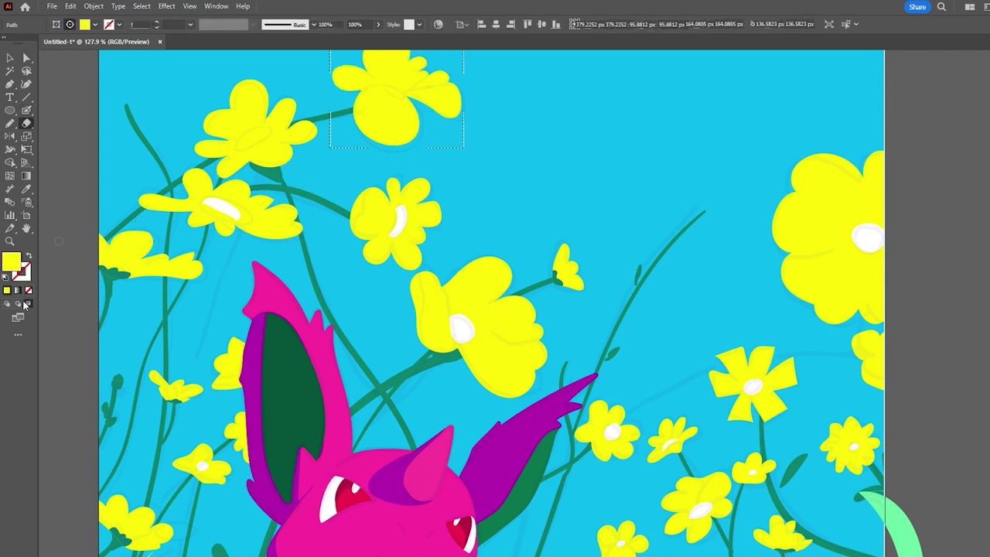
left_click_drag(385, 88, 400, 94)
key("shift+x")
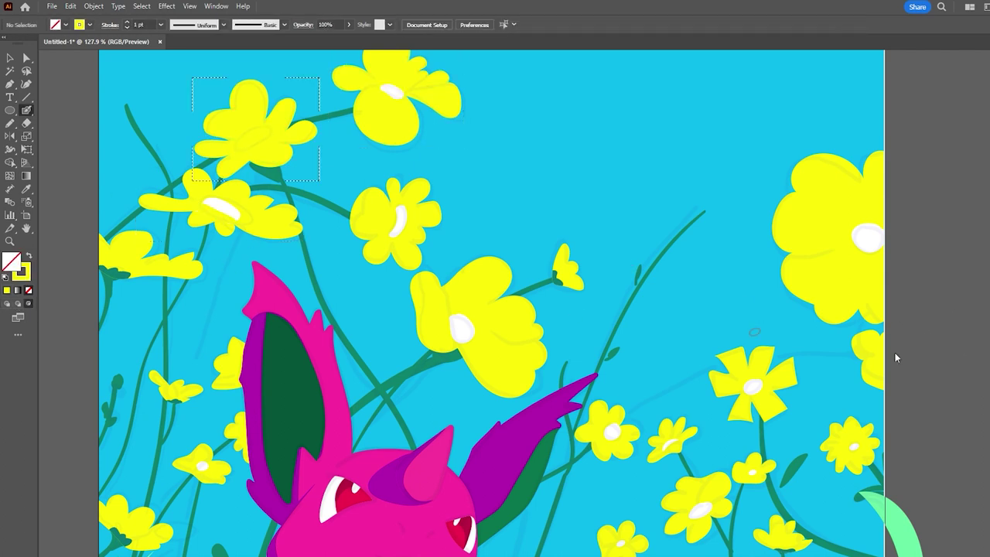
scroll(326, 245, "down", 5)
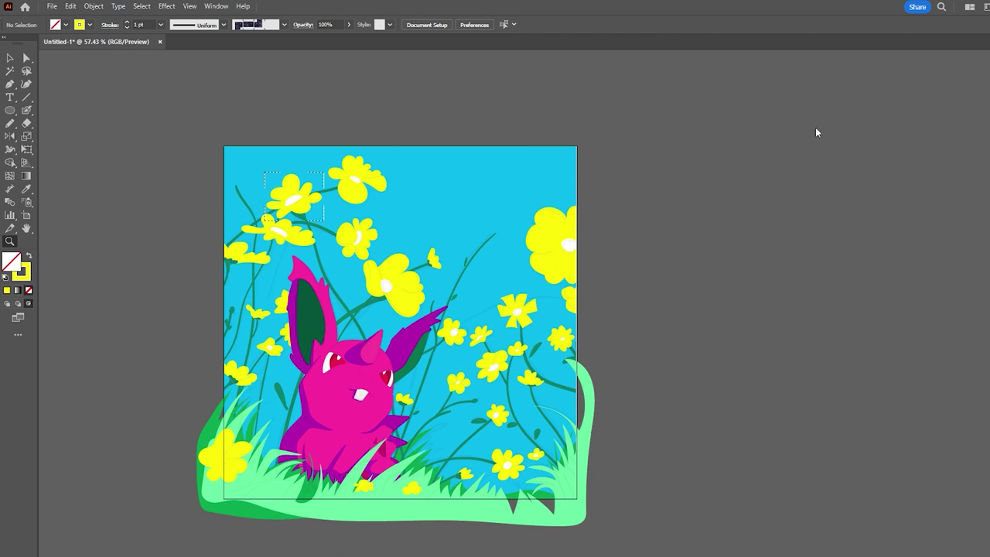
key("shift+x")
scroll(370, 489, "up", 3)
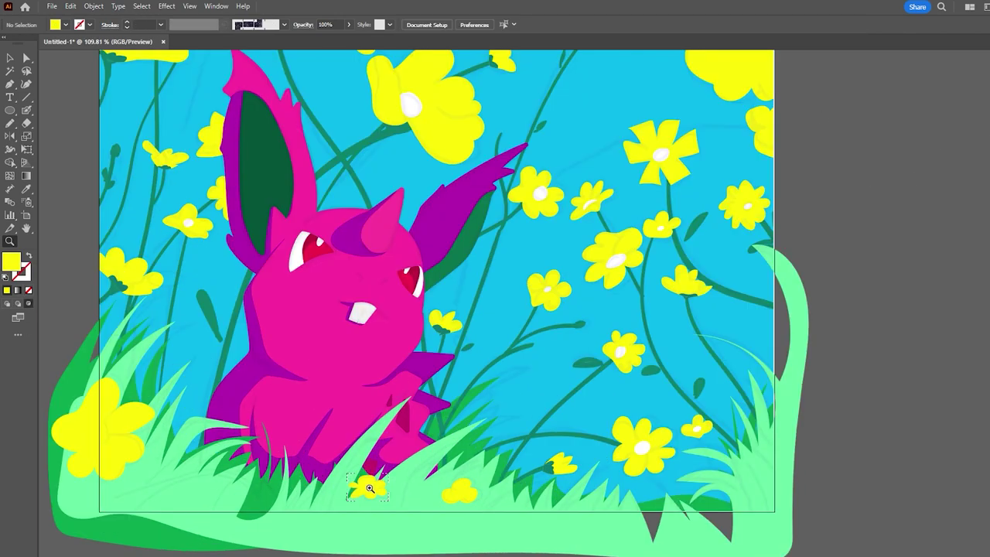
key("b")
key("shift+x")
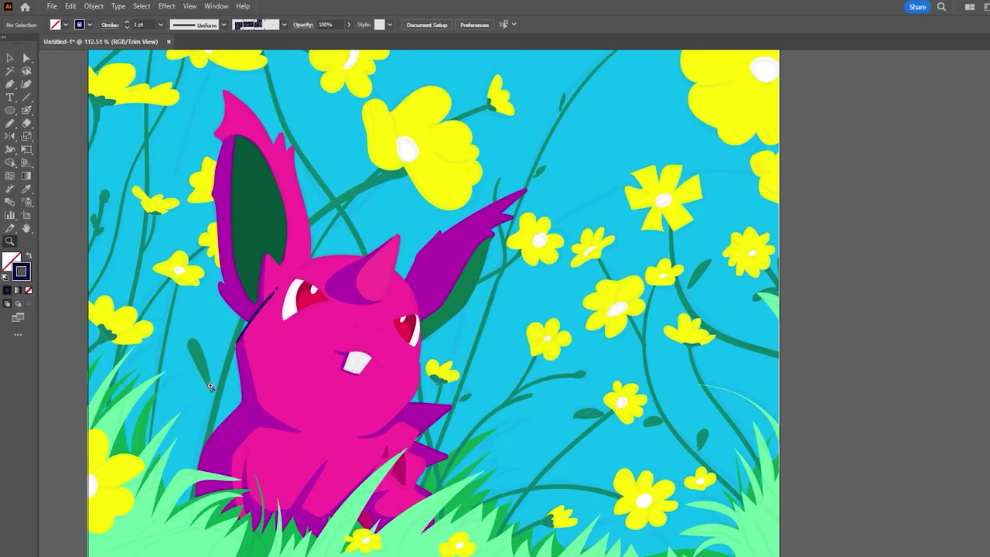
Draw dark navy outlines along the body's left and lower edges, plus a thin face line.
key("b")
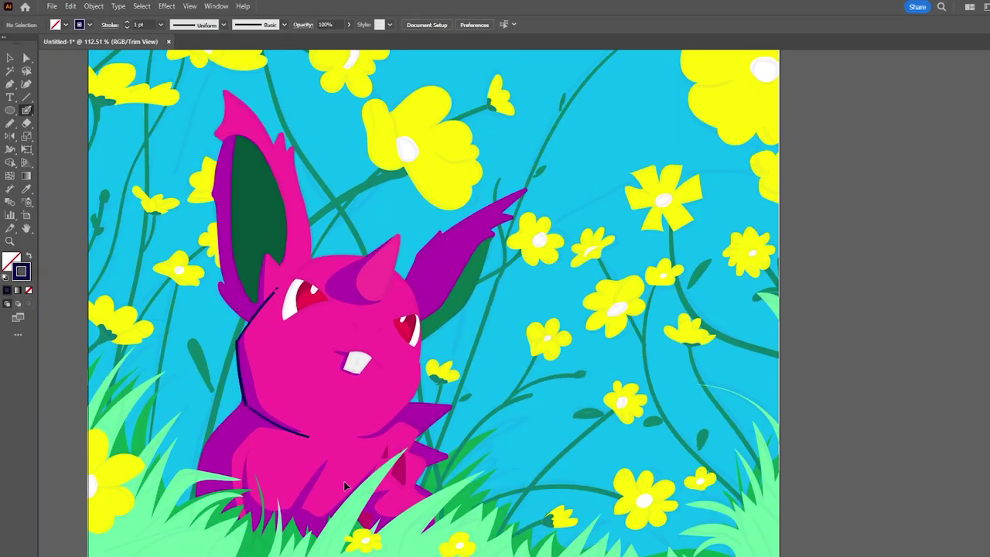
left_click_drag(236, 340, 416, 400)
left_click_drag(199, 470, 232, 414)
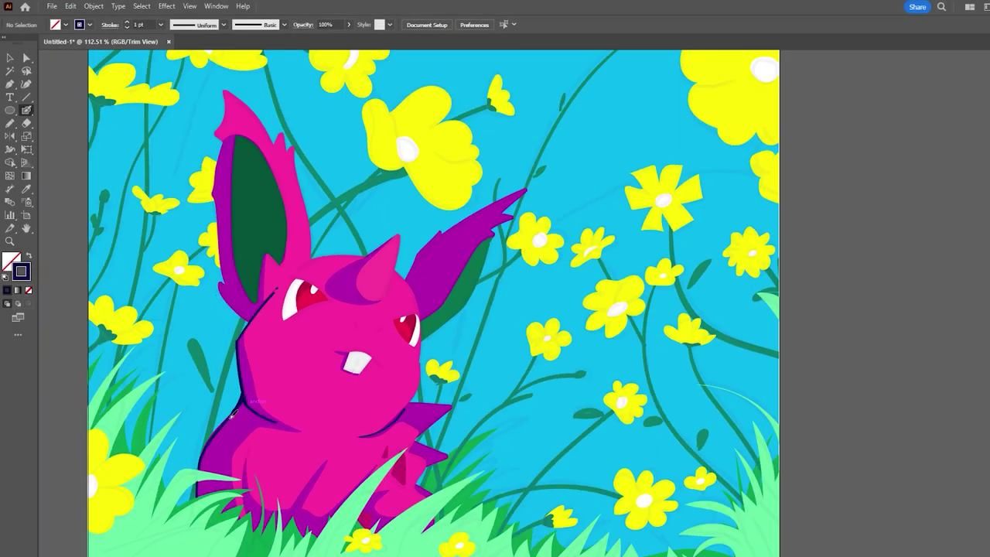
scroll(249, 452, "down", 2)
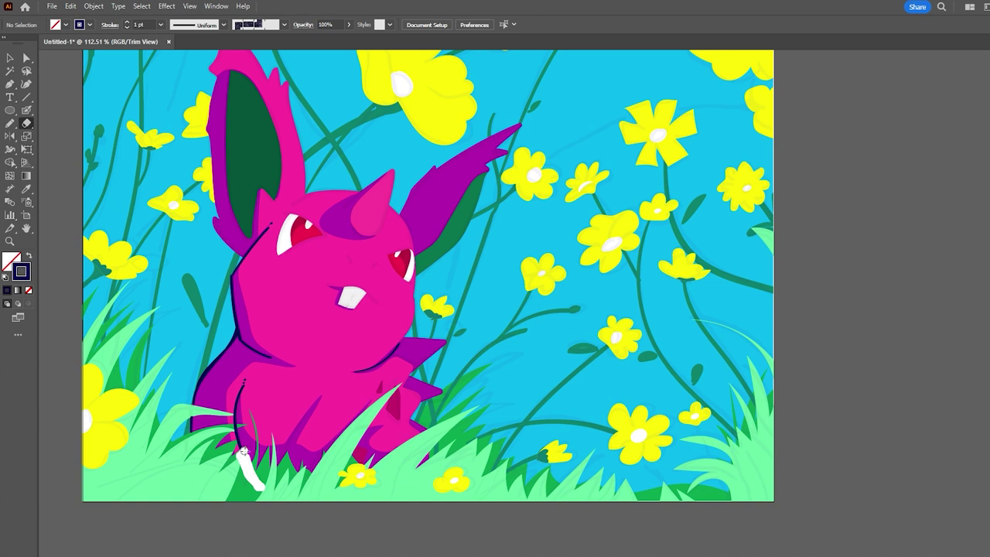
left_click_drag(286, 441, 280, 459)
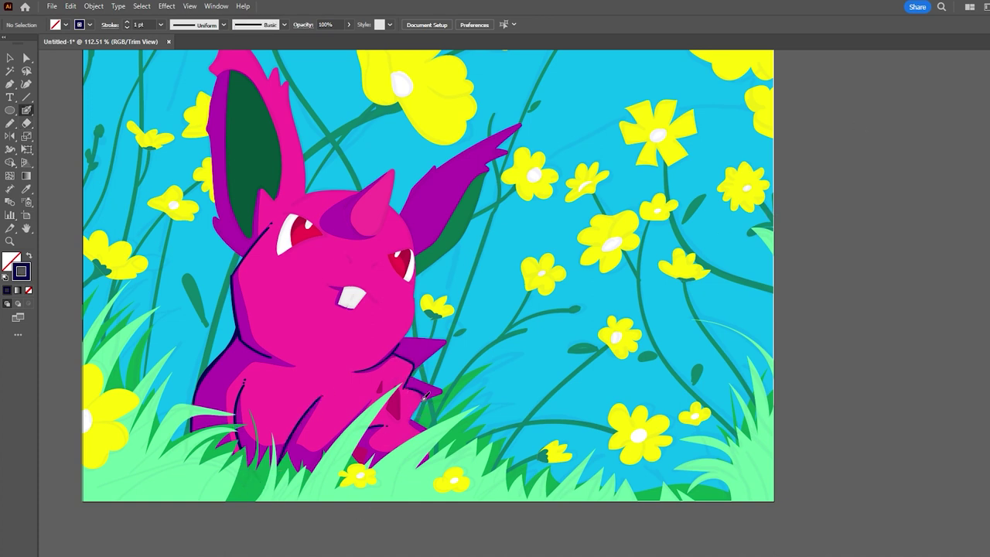
left_click_drag(324, 282, 379, 301)
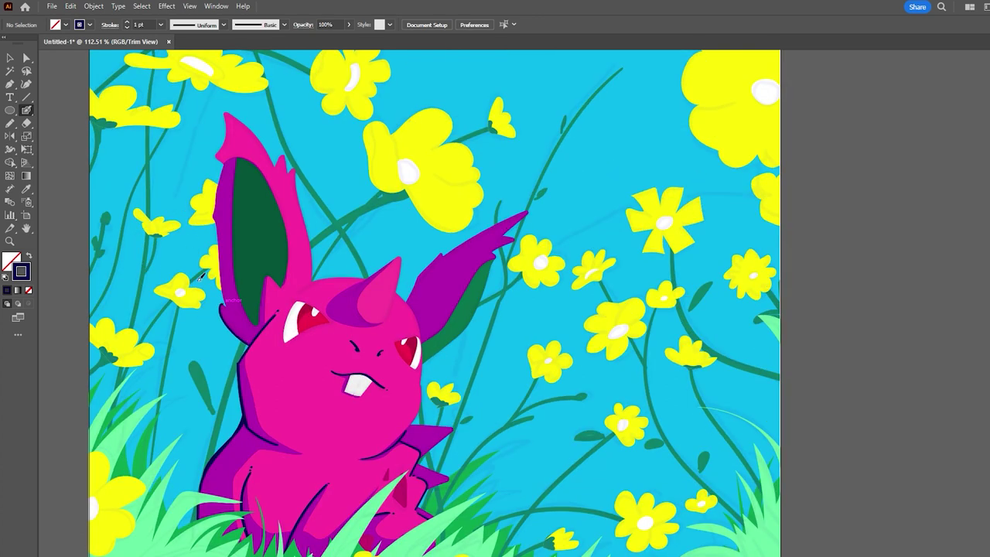
Outline the left ear's outer edge and the green inner ear in dark navy.
left_click_drag(225, 299, 215, 214)
left_click_drag(230, 311, 218, 158)
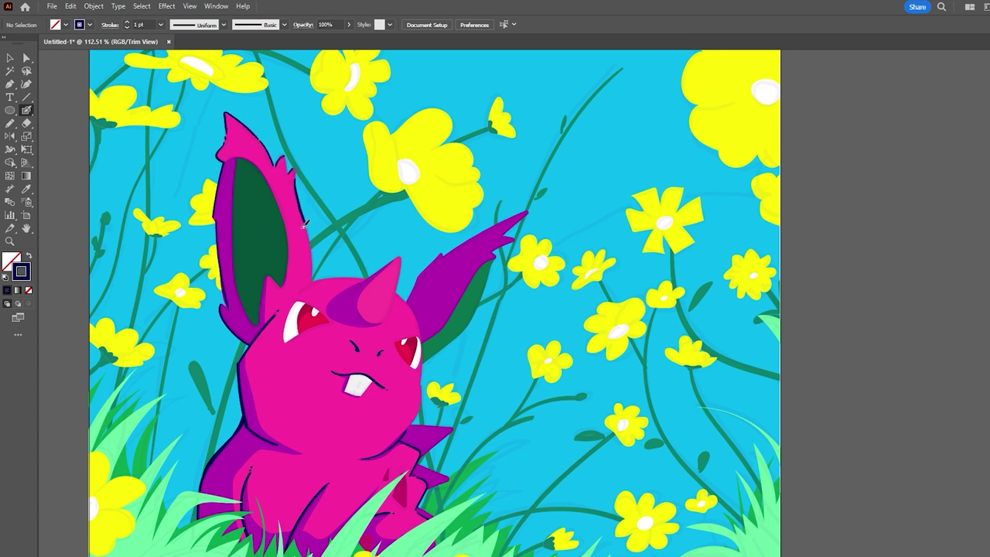
left_click_drag(231, 161, 260, 318)
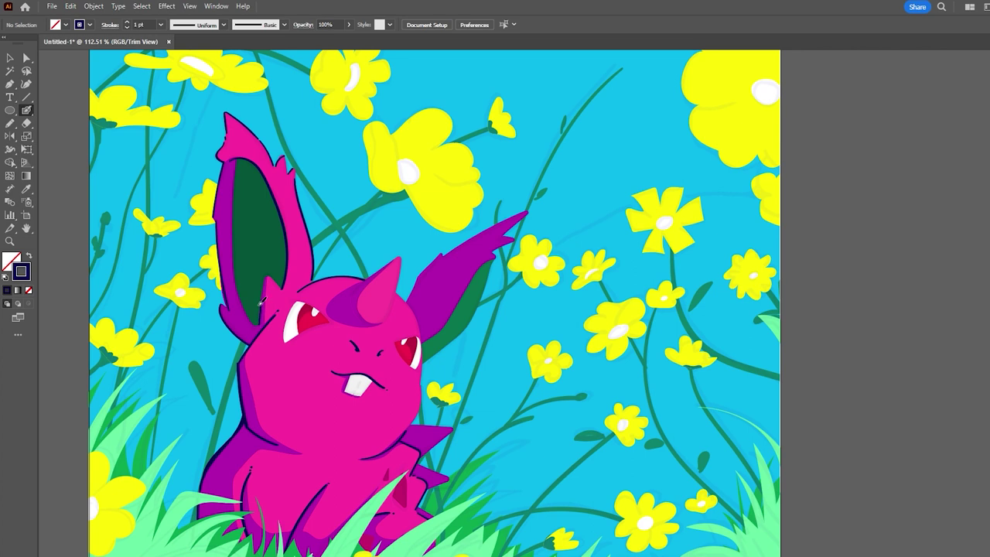
left_click_drag(237, 286, 246, 315)
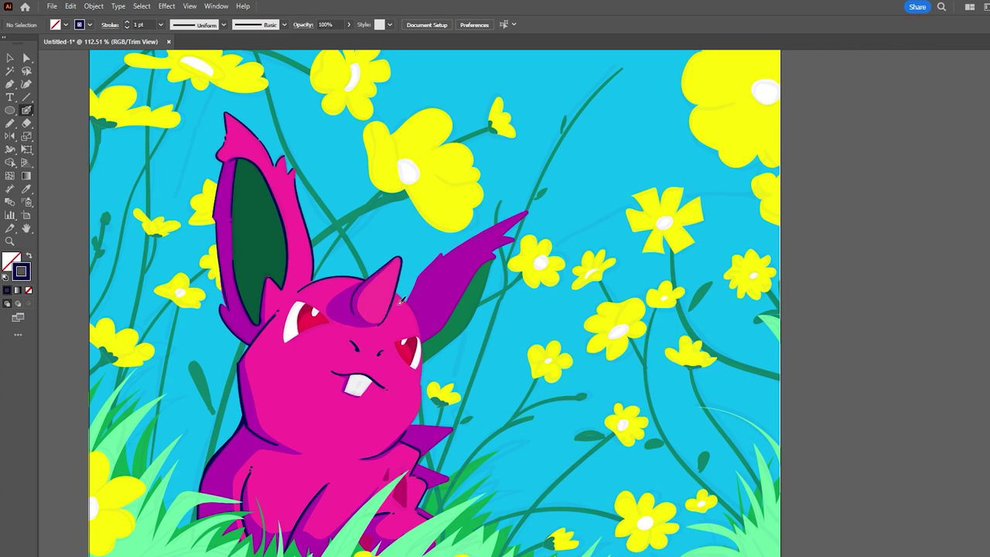
scroll(417, 334, "down", 2)
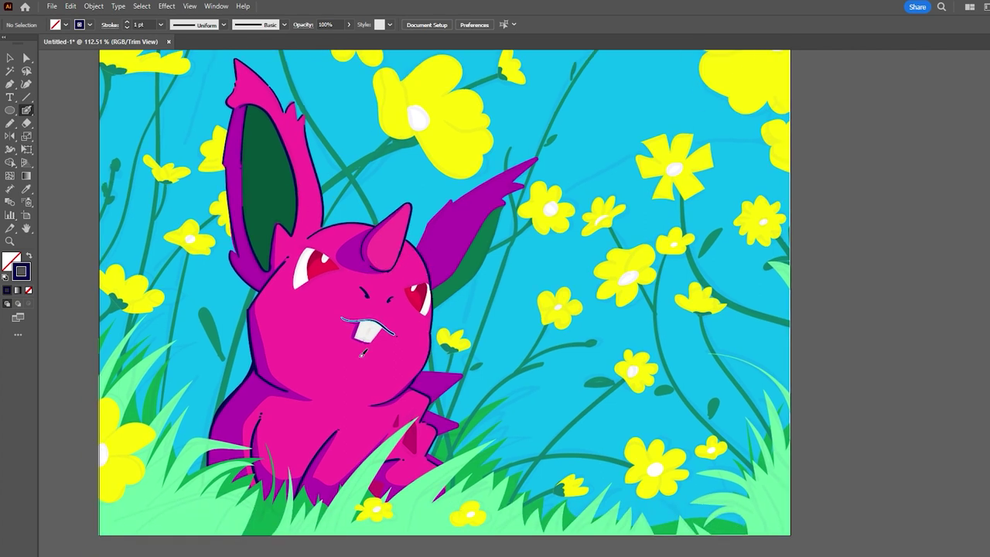
scroll(389, 343, "up", 5)
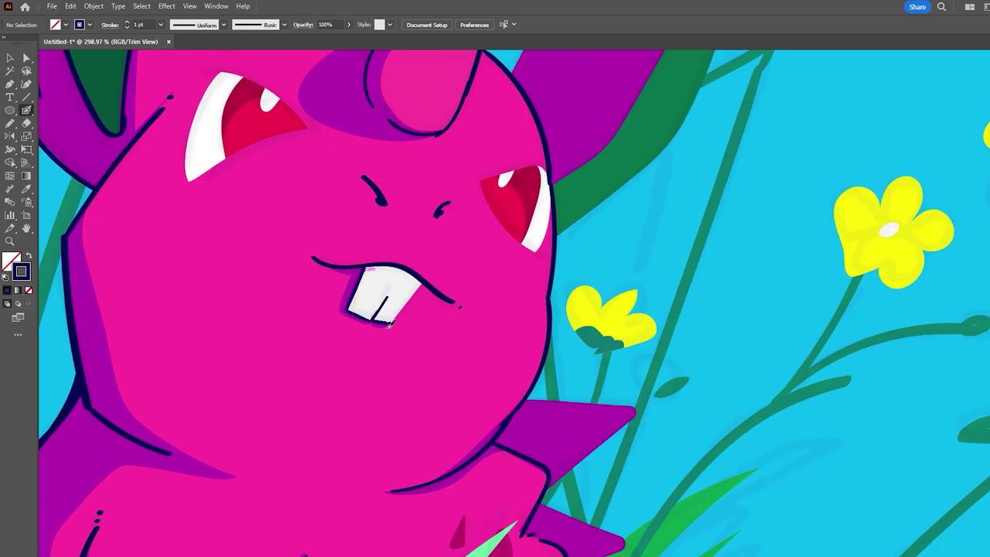
Outline the left, upper and lower edges of the purple ear in navy.
scroll(290, 336, "down", 4)
scroll(435, 275, "up", 5)
scroll(246, 407, "down", 5)
key("b")
left_click_drag(394, 193, 349, 257)
left_click_drag(400, 193, 487, 169)
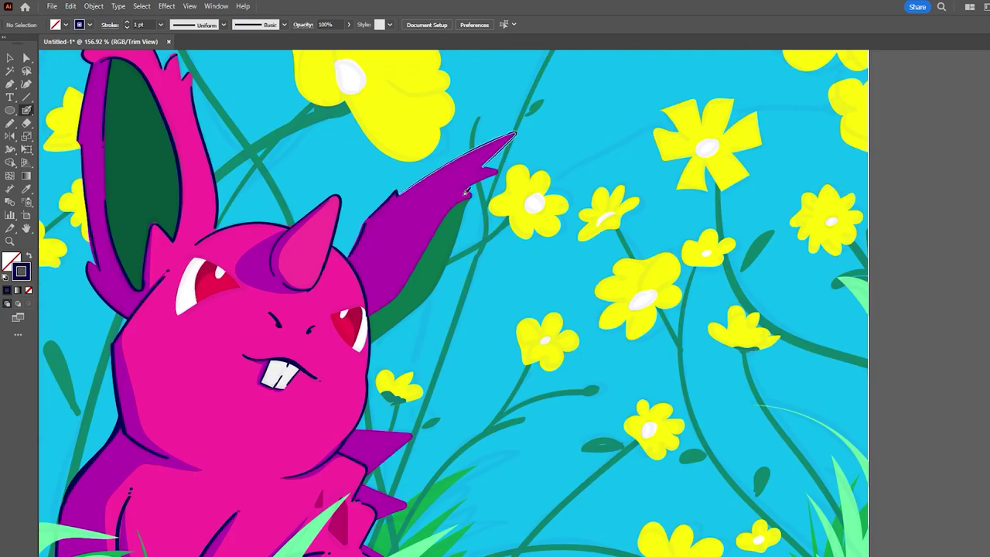
left_click_drag(379, 311, 433, 236)
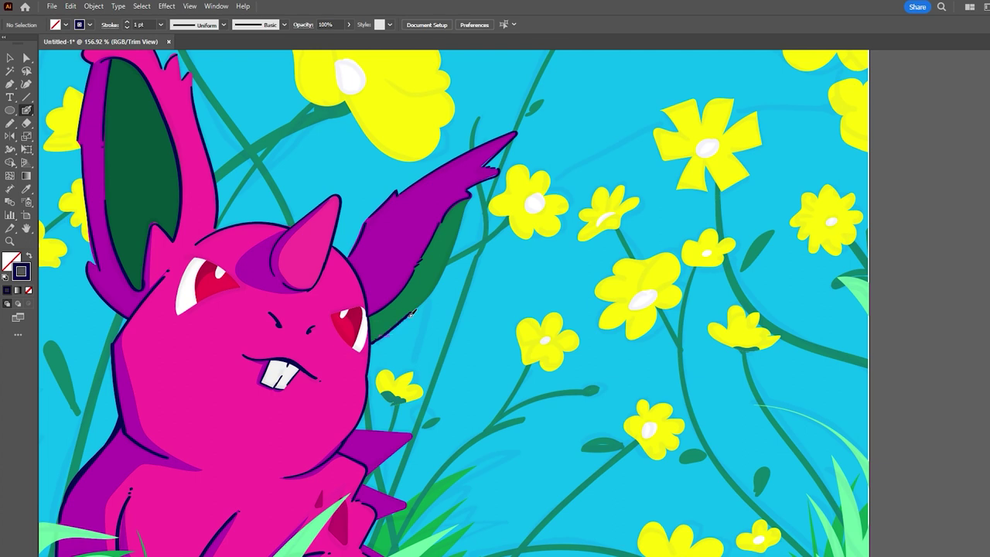
Draw a dark eyebrow above the nose and outline the right eye.
key("ctrl+0")
scroll(368, 351, "up", 5)
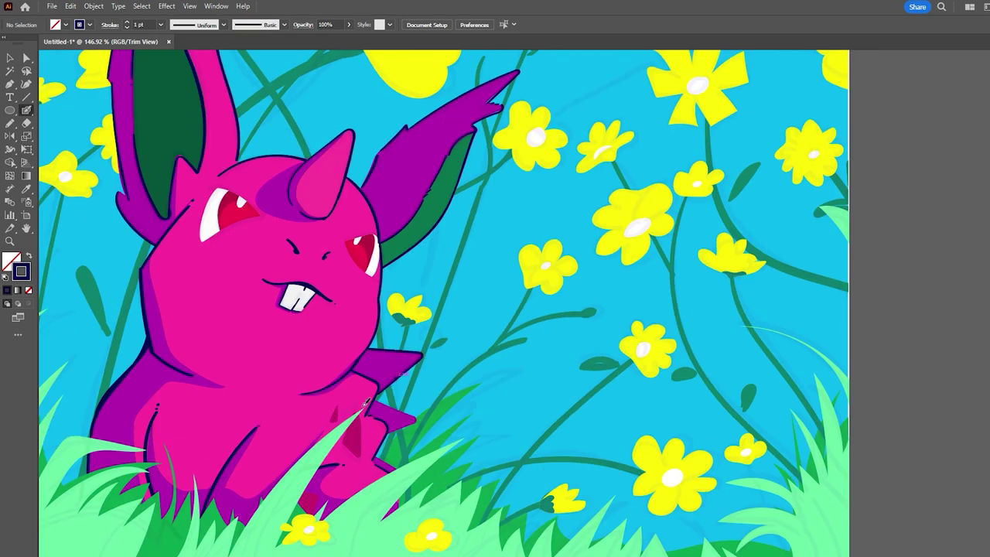
scroll(309, 286, "up", 1)
scroll(271, 214, "up", 5)
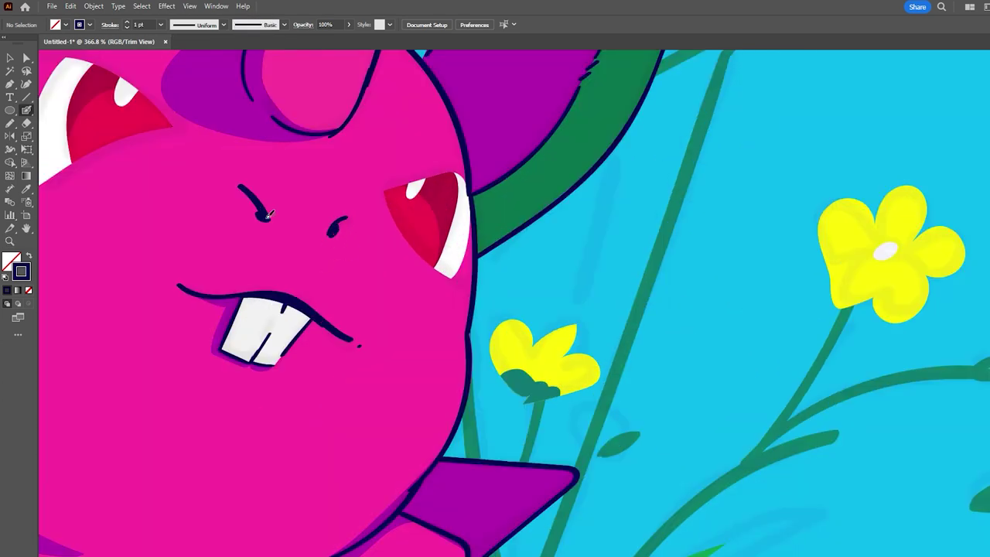
scroll(273, 172, "down", 1)
left_click_drag(267, 174, 363, 198)
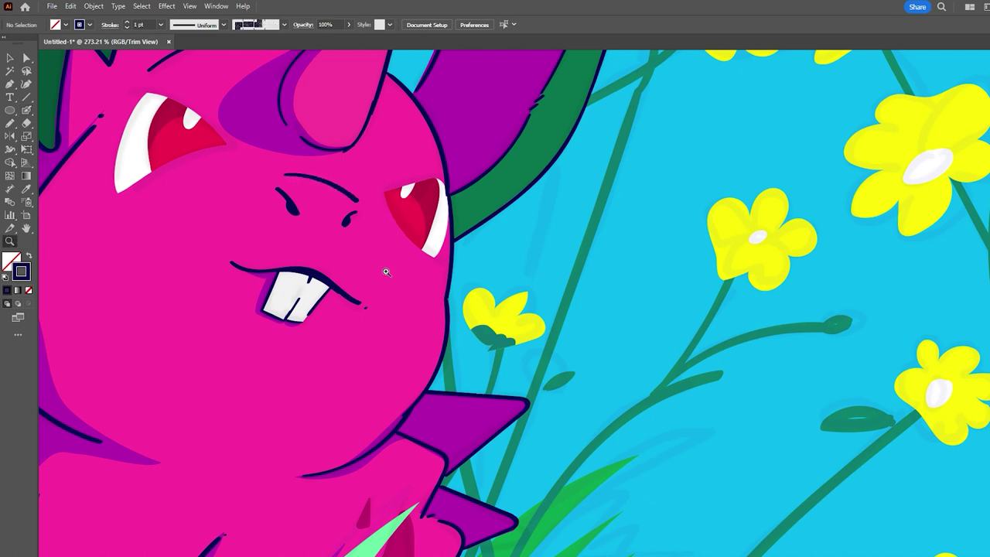
scroll(387, 270, "up", 1)
left_click_drag(417, 175, 427, 250)
scroll(348, 255, "up", 3)
Outline the left eye with dark strokes along its top, bottom and side.
left_click_drag(147, 269, 243, 223)
left_click_drag(162, 159, 270, 216)
scroll(266, 217, "up", 1)
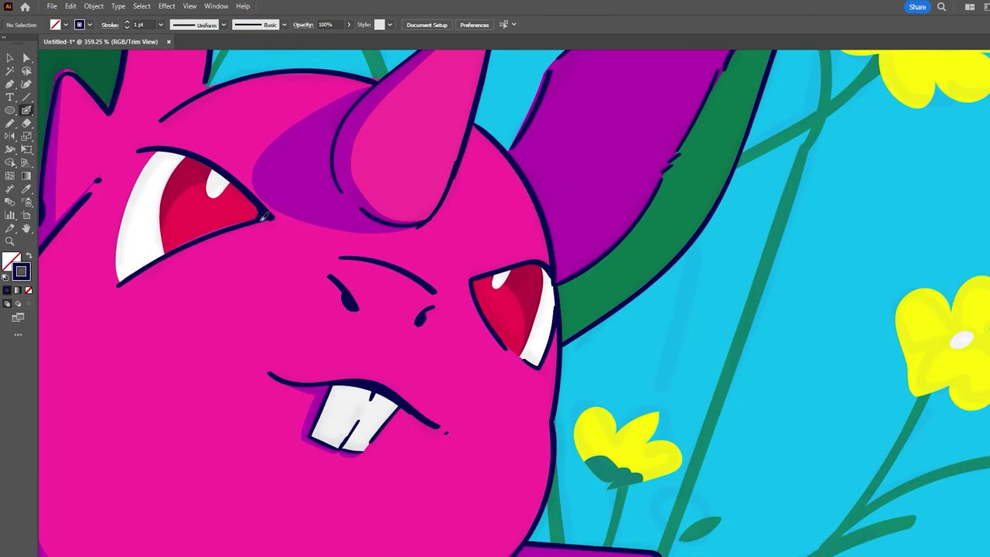
left_click_drag(120, 228, 139, 153)
Brush an orange outline around the big yellow flower at the right.
scroll(216, 270, "down", 5)
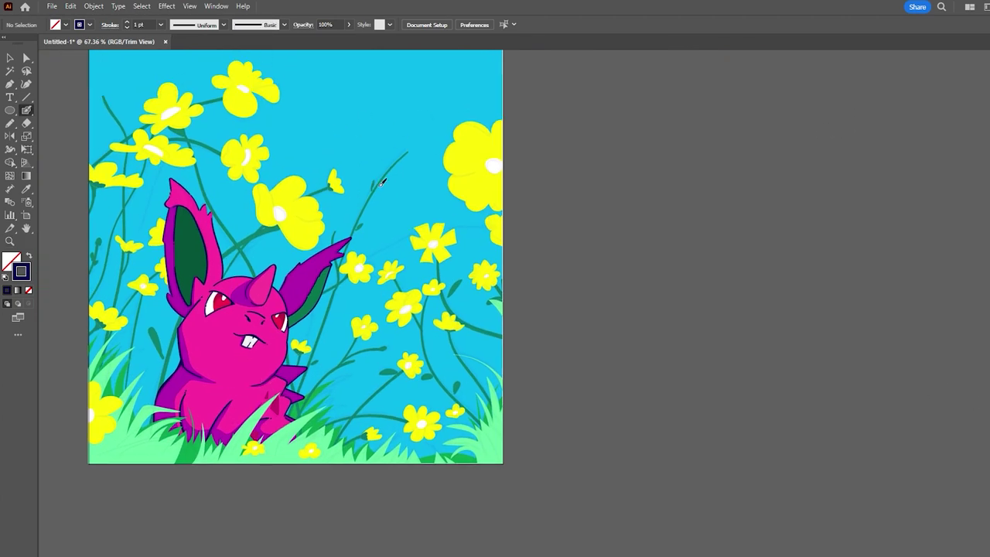
scroll(457, 171, "up", 1)
left_click_drag(436, 155, 490, 169)
scroll(474, 226, "down", 1)
mouse_move(450, 207)
left_mouse_down()
mouse_move(506, 186)
mouse_move(498, 136)
left_mouse_up()
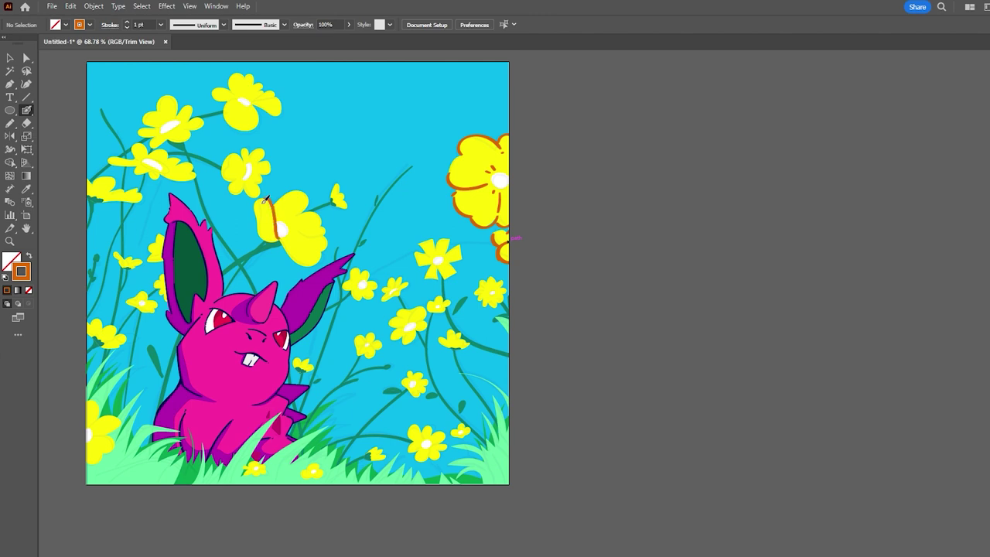
Paint orange outlines around the yellow flowers across the upper, middle, lower-left and right meadow.
mouse_move(265, 200)
left_mouse_down()
mouse_move(275, 241)
mouse_move(325, 261)
left_mouse_up()
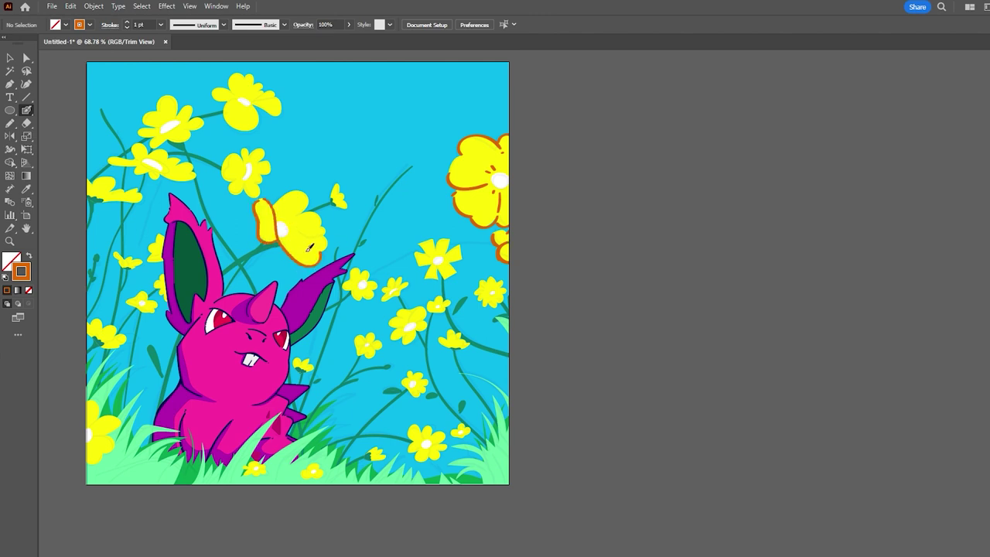
left_click_drag(275, 203, 307, 214)
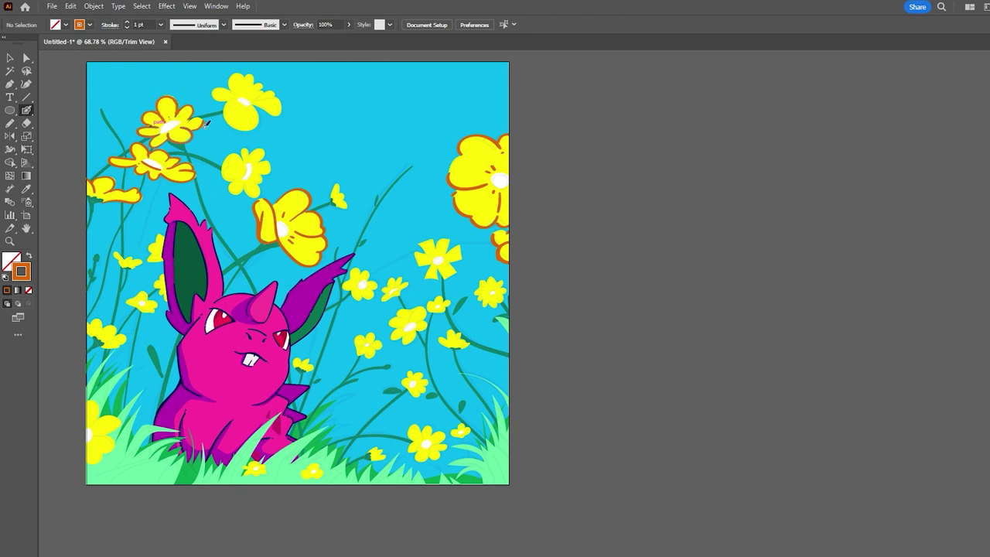
left_click_drag(230, 101, 281, 103)
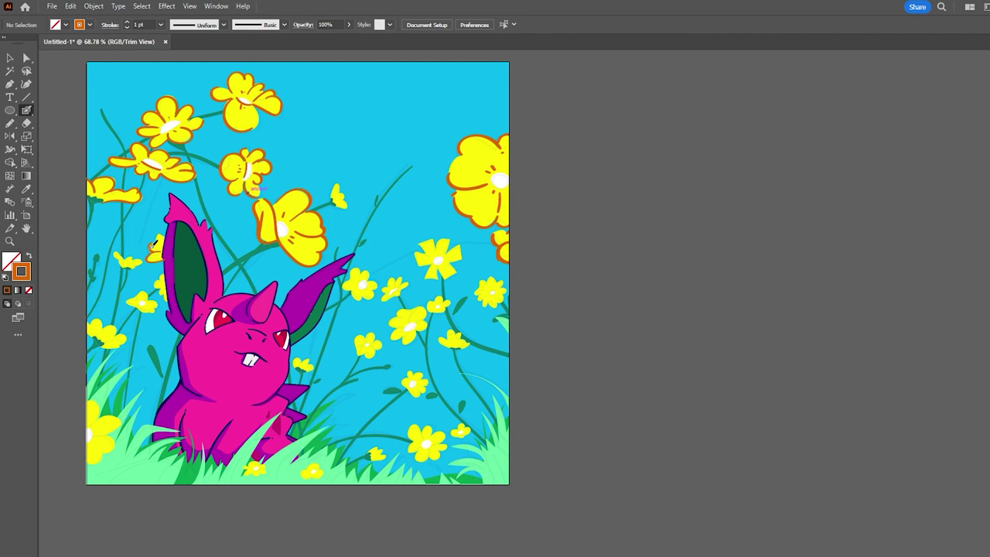
left_click_drag(110, 416, 91, 403)
mouse_move(399, 318)
left_mouse_down()
mouse_move(388, 323)
mouse_move(393, 341)
left_mouse_up()
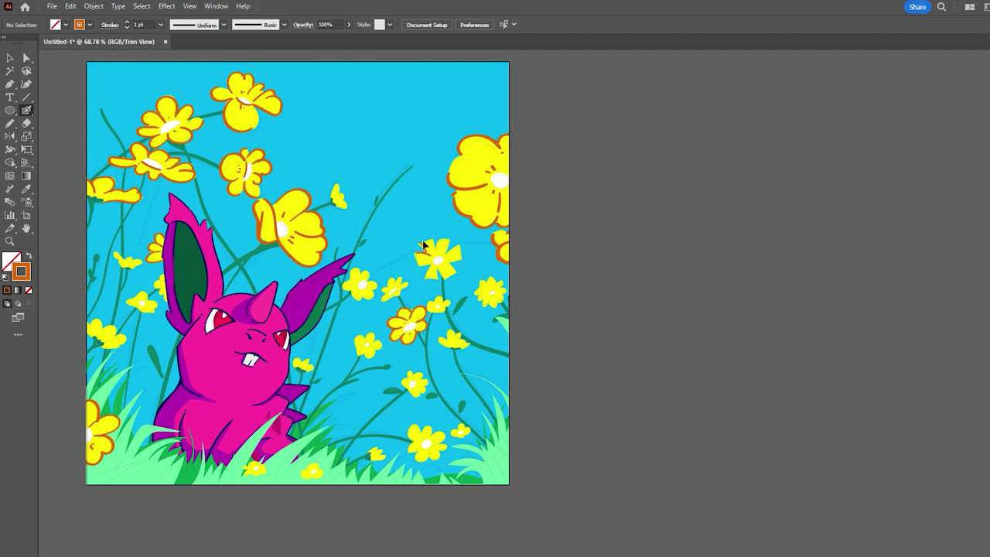
mouse_move(433, 239)
left_mouse_down()
mouse_move(446, 253)
mouse_move(460, 246)
mouse_move(425, 273)
left_mouse_up()
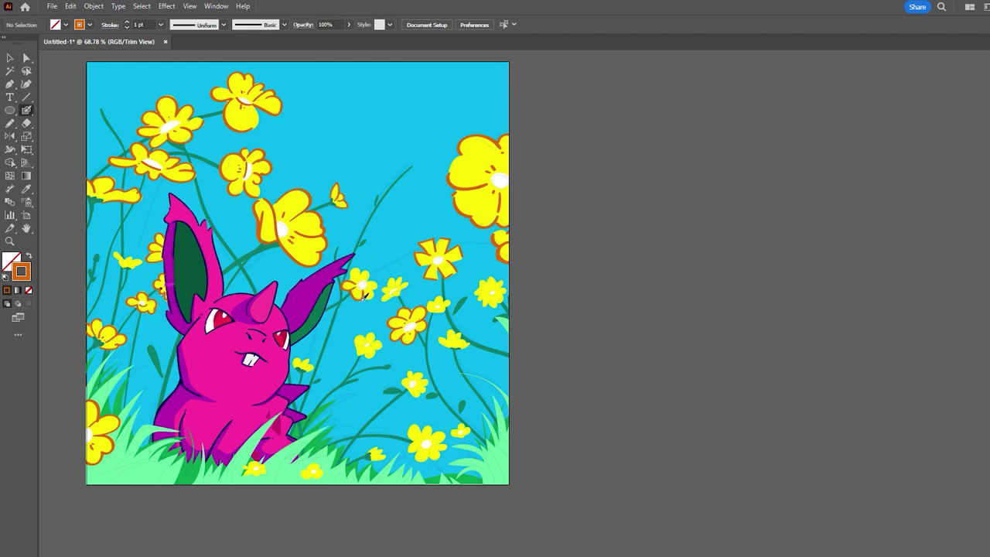
left_click_drag(365, 346, 367, 348)
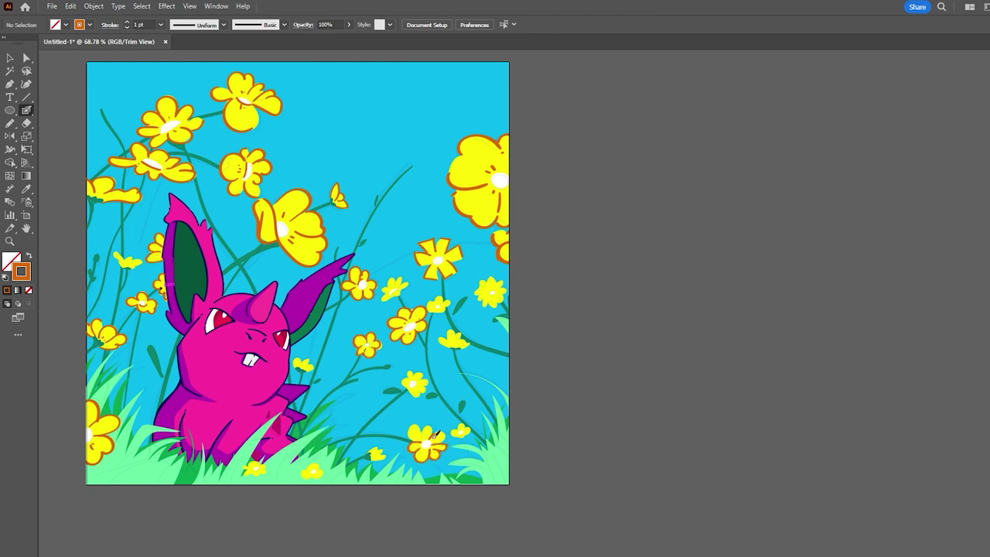
left_click_drag(424, 381, 409, 388)
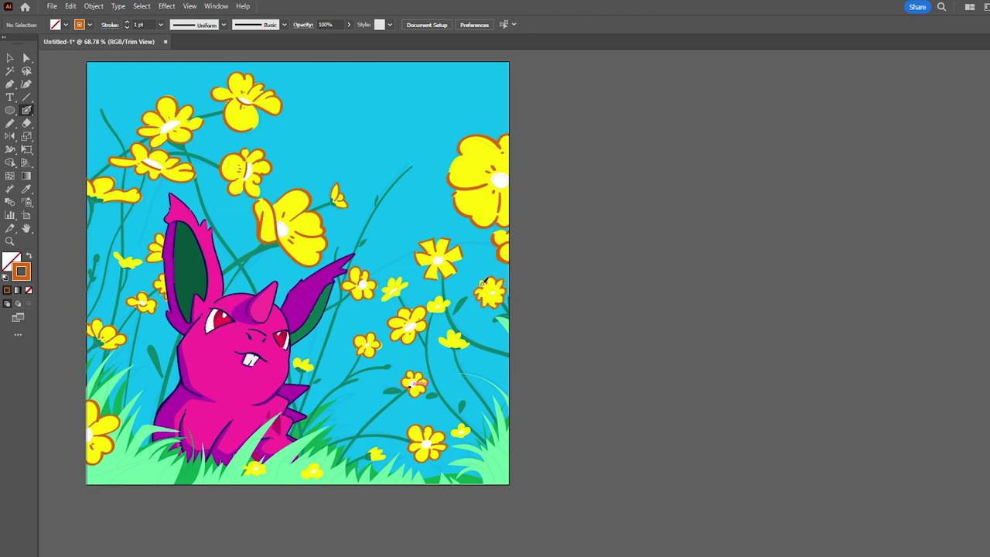
left_click_drag(482, 300, 506, 290)
Outline the remaining small flowers in the grass and the last two yellow flowers in orange.
left_click_drag(409, 276, 421, 276)
scroll(321, 374, "up", 2)
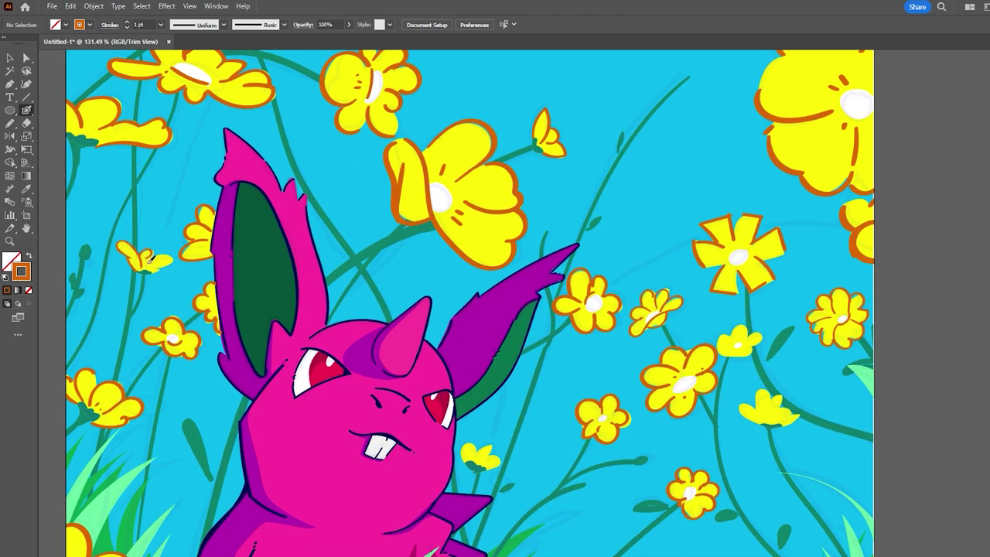
scroll(425, 294, "up", 2)
left_click_drag(313, 479, 349, 475)
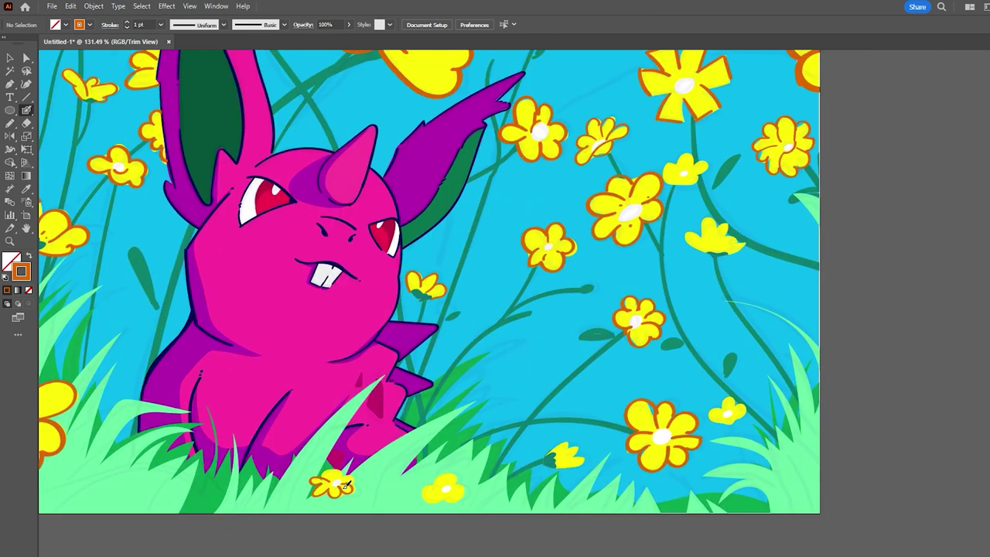
left_click_drag(425, 483, 454, 486)
scroll(533, 477, "right", 1)
scroll(525, 443, "right", 3)
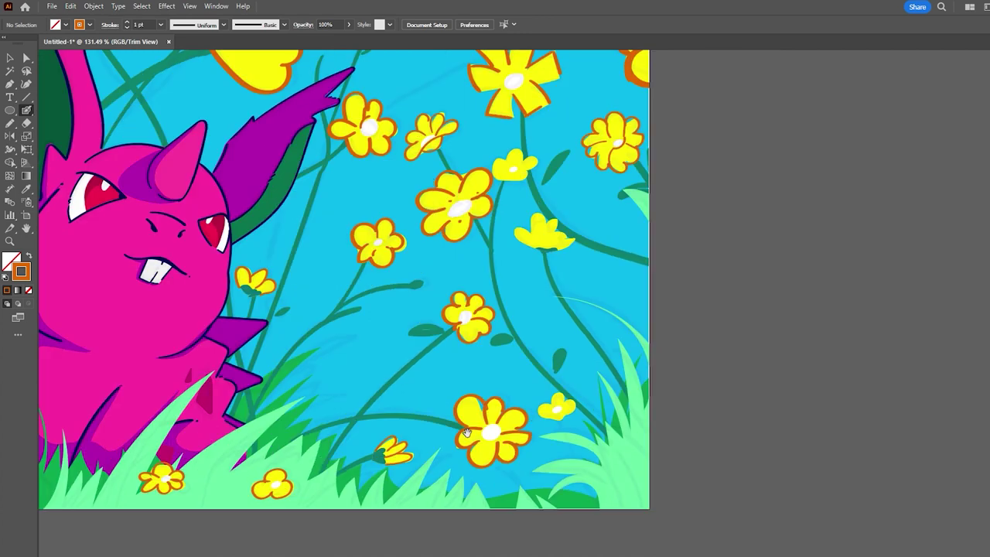
scroll(553, 402, "right", 2)
scroll(554, 402, "up", 1)
left_click_drag(418, 221, 453, 205)
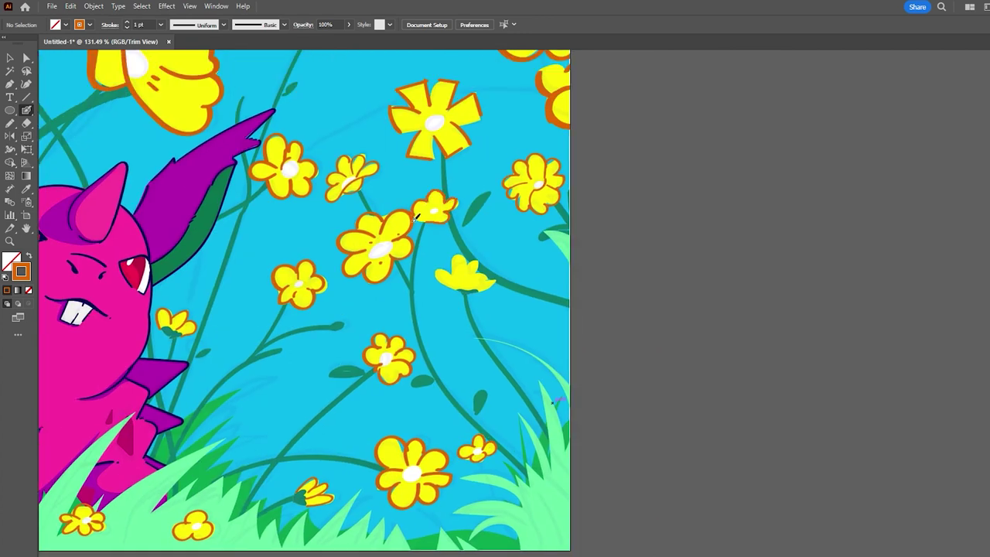
mouse_move(453, 259)
left_mouse_down()
mouse_move(460, 288)
mouse_move(487, 274)
left_mouse_up()
Paint light-green grass blades across the lower-left grass.
key("z")
scroll(467, 404, "down", 3)
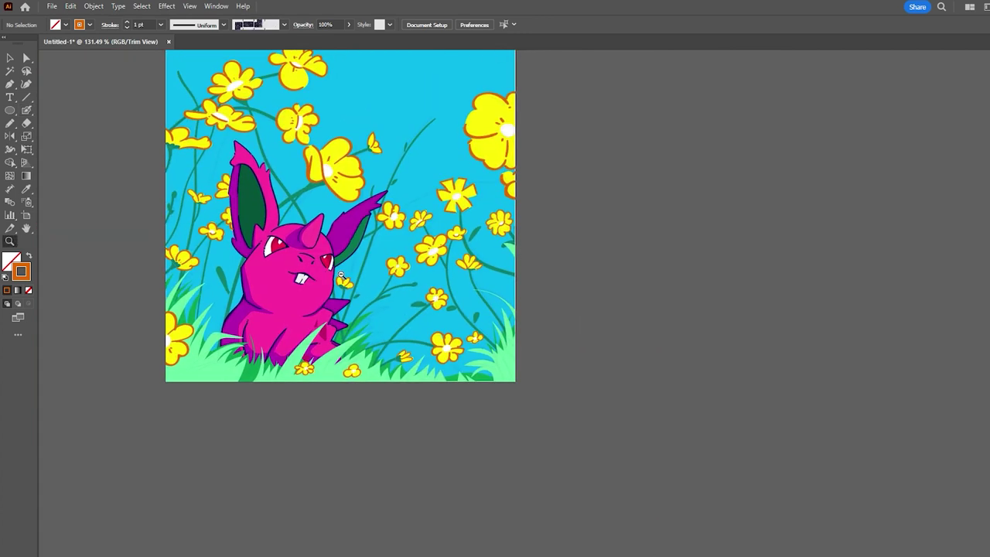
scroll(230, 462, "up", 3)
key("b")
left_click_drag(220, 418, 166, 464)
left_click_drag(186, 429, 151, 479)
left_click_drag(146, 426, 131, 473)
mouse_move(298, 479)
left_mouse_down()
mouse_move(317, 444)
mouse_move(297, 479)
left_mouse_up()
Add more light-green grass blades along the bottom grass and near the bottom right.
left_click_drag(437, 441, 413, 473)
left_click_drag(464, 429, 422, 468)
left_click_drag(576, 470, 607, 472)
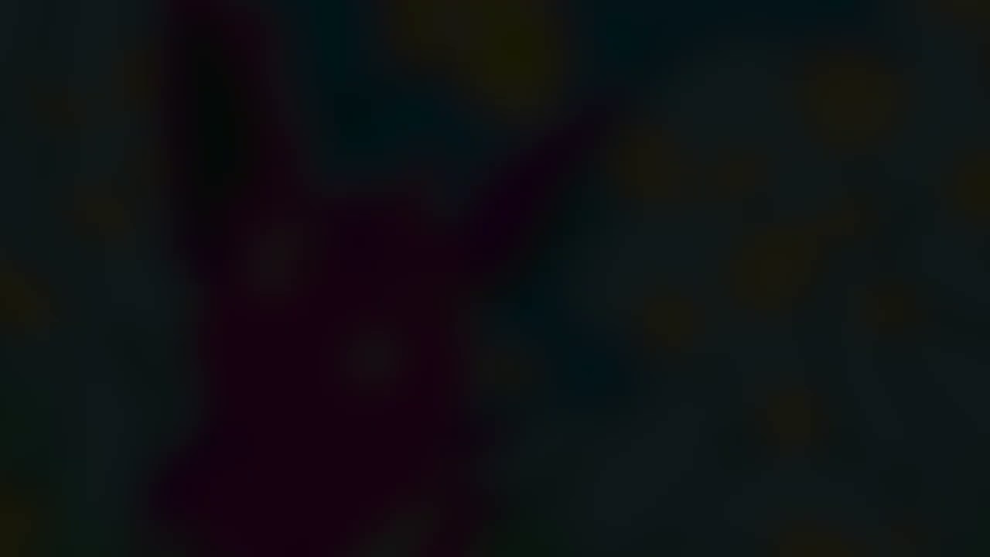
Paint a pale highlight on the top flower with fill and stroke swapped.
key("shift+b")
key("shift+x")
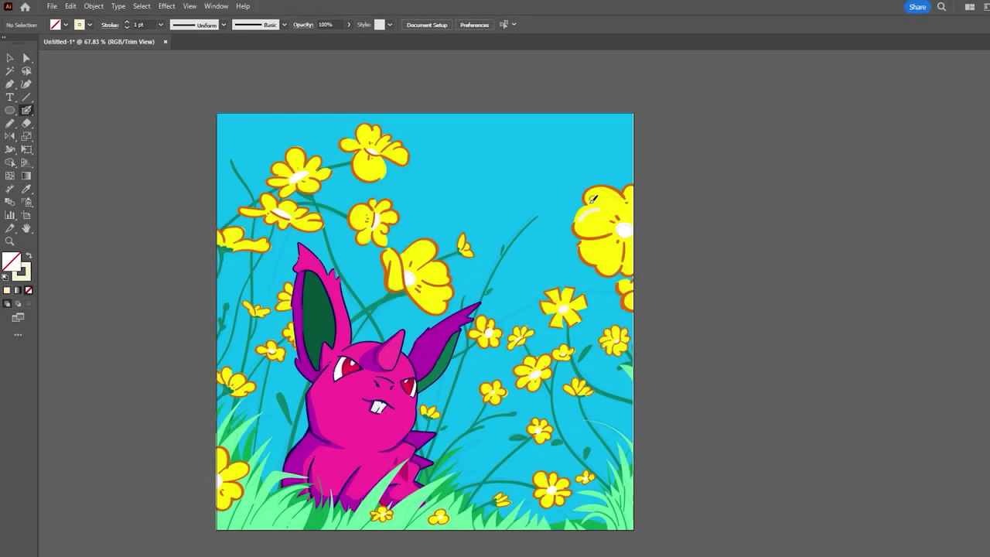
left_click_drag(365, 164, 384, 175)
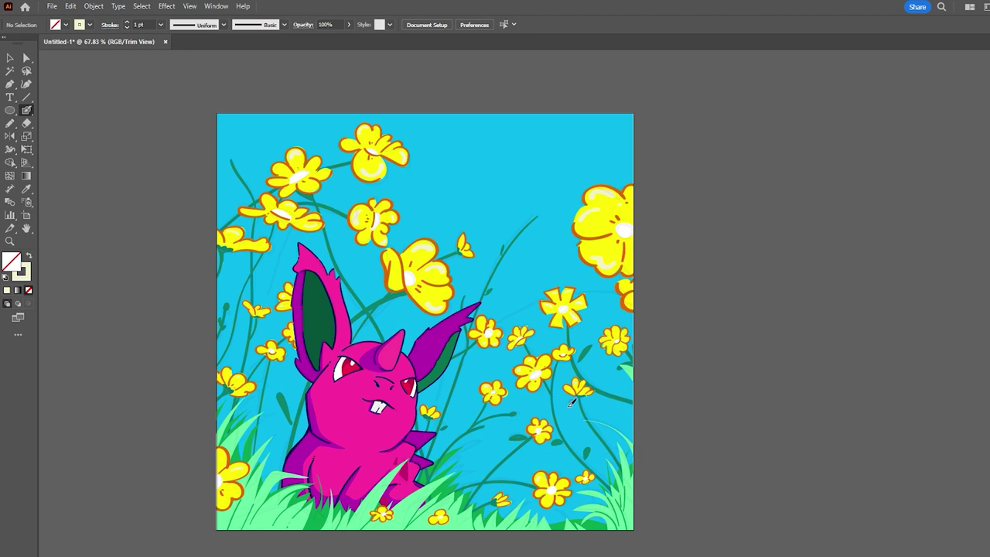
Paint a large light-cyan cloud in the sky behind the meadow with the Blob Brush.
key("z")
left_click(523, 360, "alt")
key("b")
left_click_drag(487, 317, 487, 337)
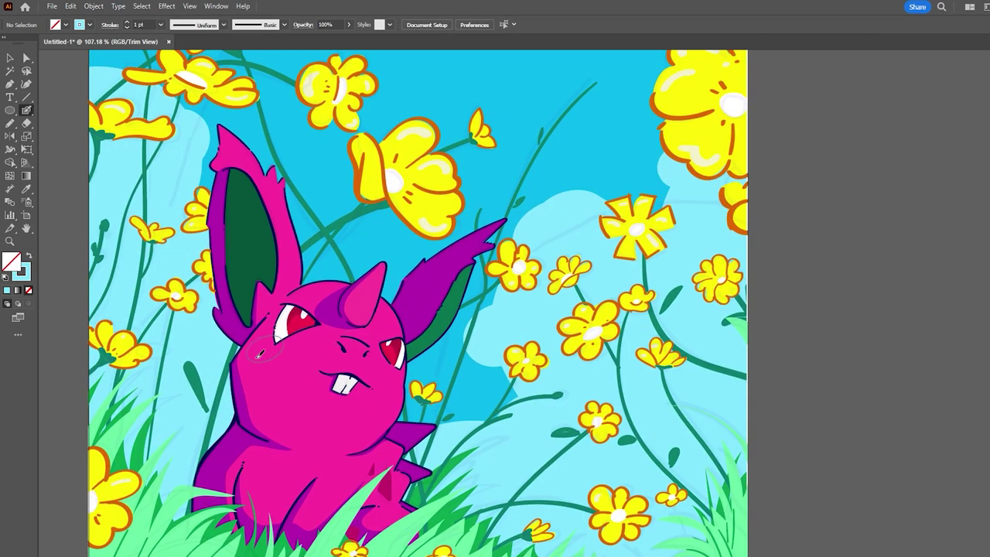
Brush a light-blue highlight beside the horn and a pink highlight along the left ear's edge.
left_click_drag(386, 305, 393, 323)
scroll(359, 318, "down", 3)
left_click_drag(328, 212, 339, 254)
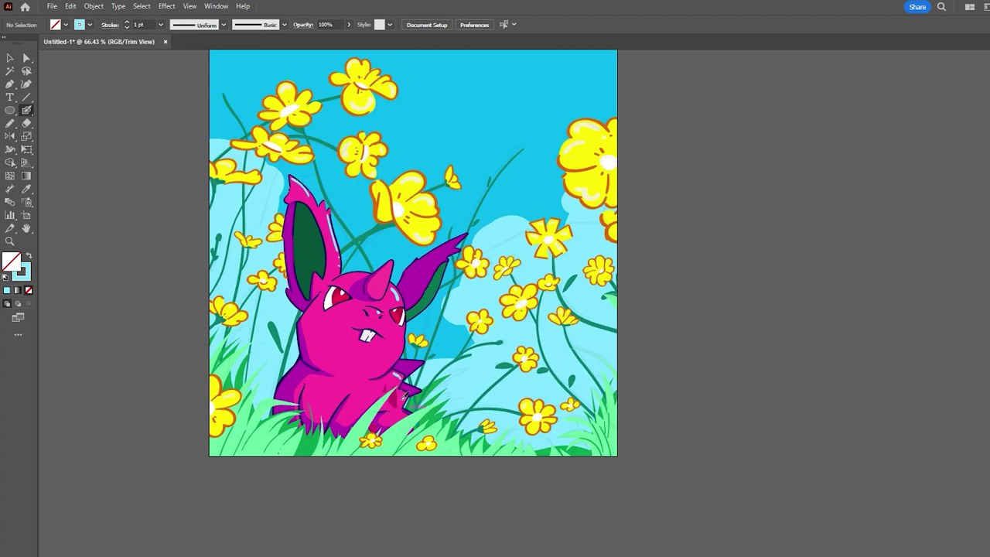
scroll(443, 248, "down", 1)
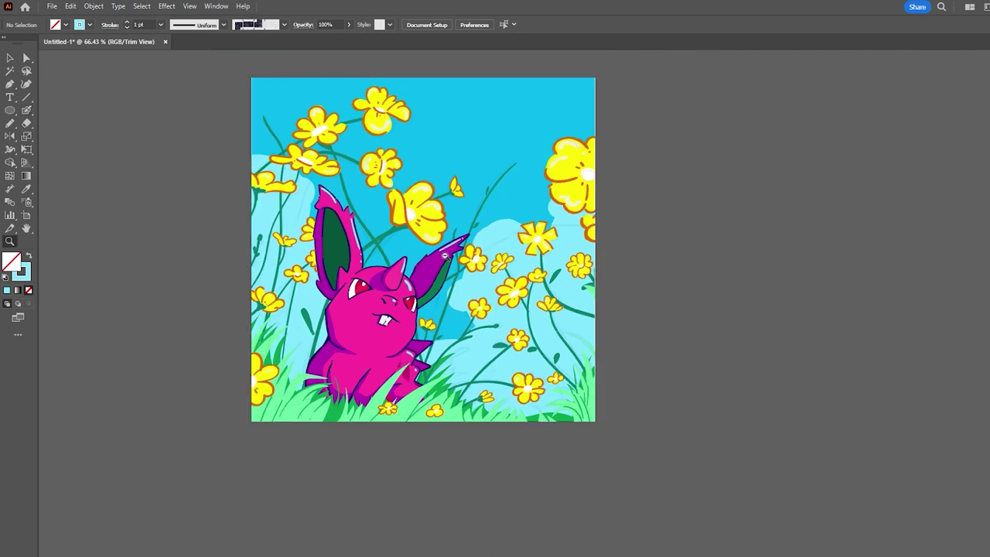
scroll(442, 249, "up", 2)
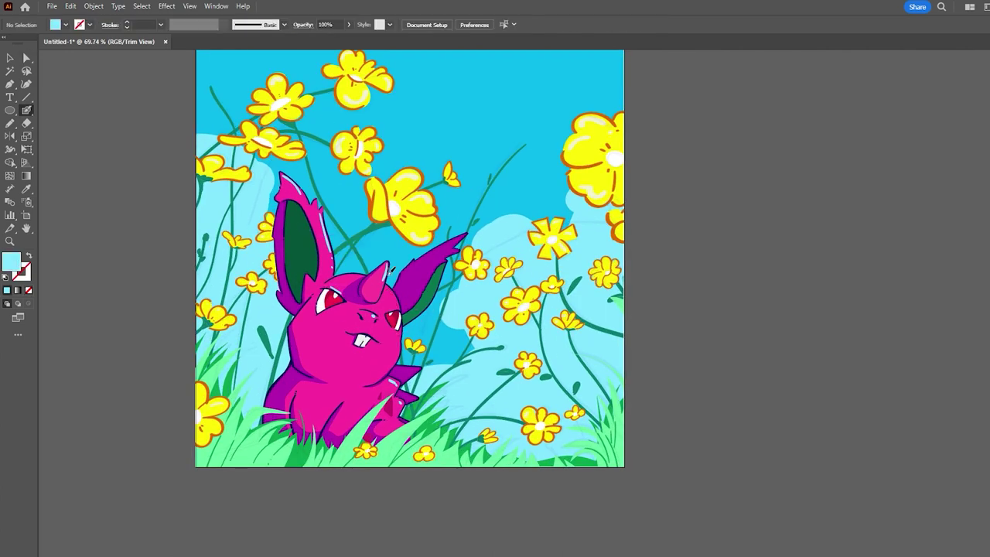
scroll(298, 281, "down", 2)
scroll(298, 281, "up", 2)
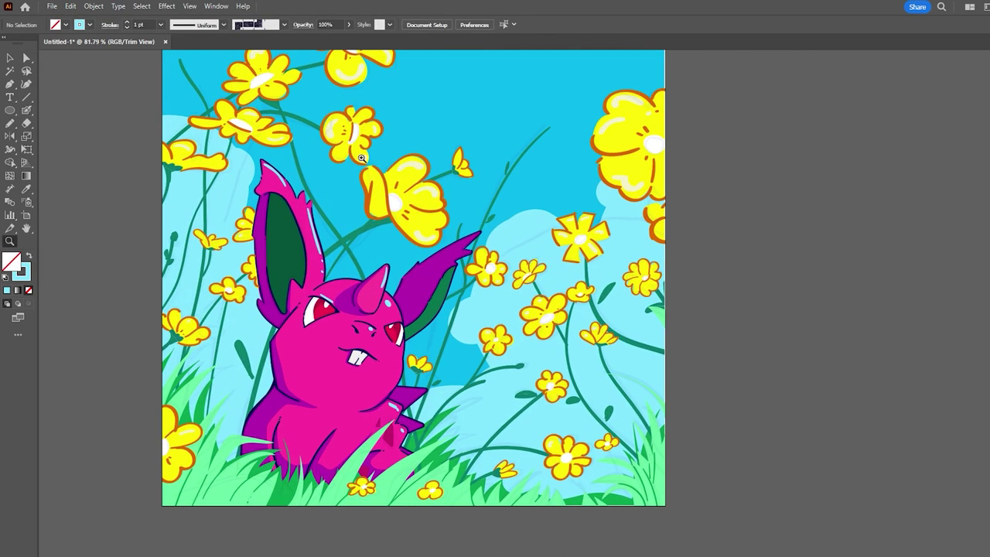
key("b")
scroll(394, 415, "down", 3)
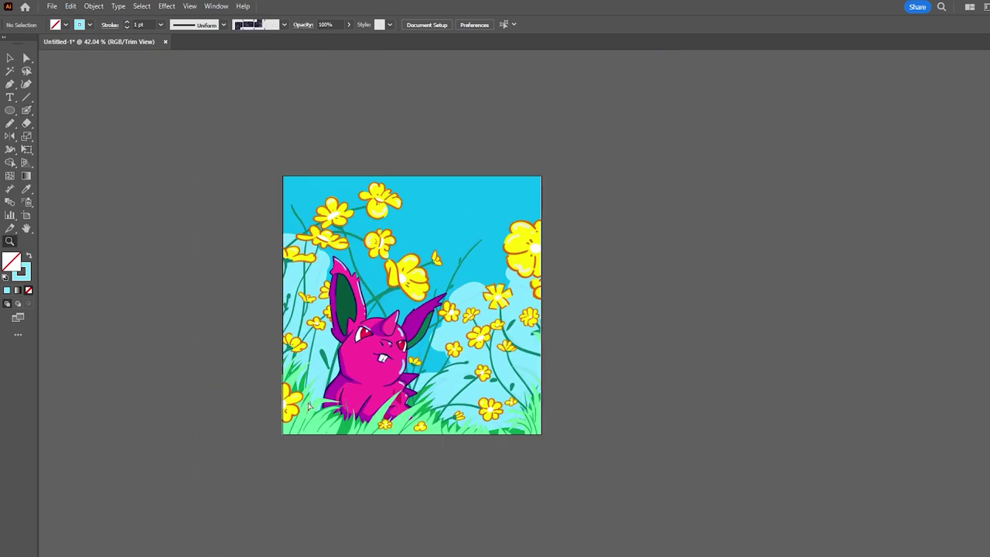
key("shift+x")
scroll(502, 89, "up", 1)
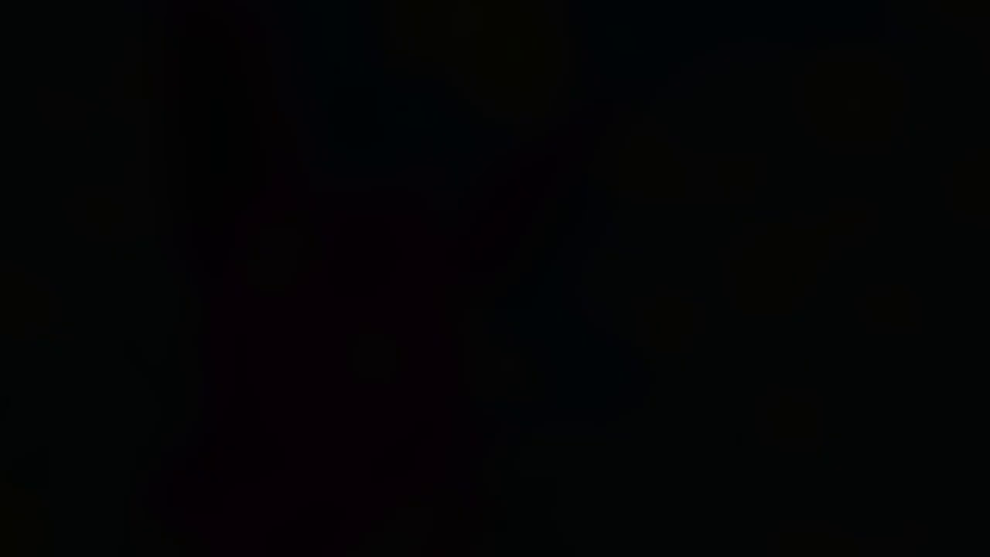